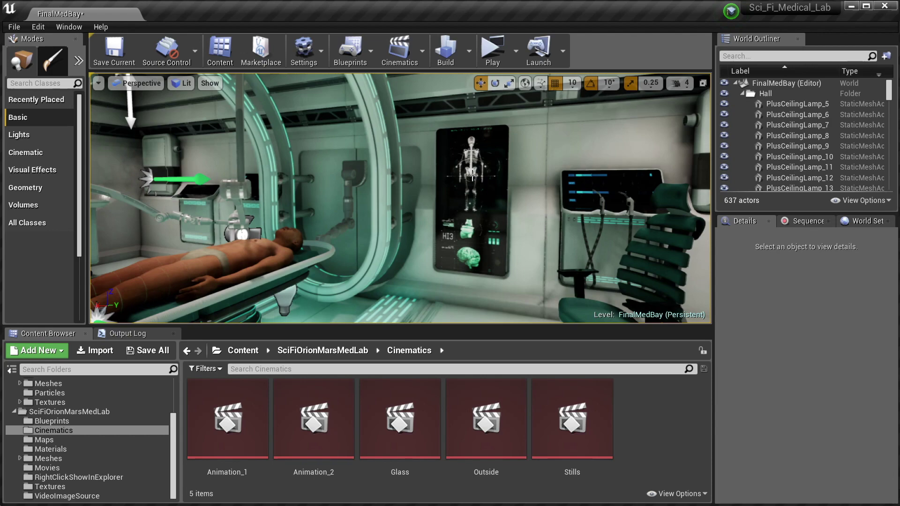
Pull the view back and swing it around the med bay to survey the room
{"action": "mouse_move", "coordinate": [472, 178]}
{"action": "left_mouse_down"}
{"action": "mouse_move", "coordinate": [457, 211]}
{"action": "mouse_move", "coordinate": [474, 173]}
{"action": "mouse_move", "coordinate": [470, 192]}
{"action": "left_mouse_up"}
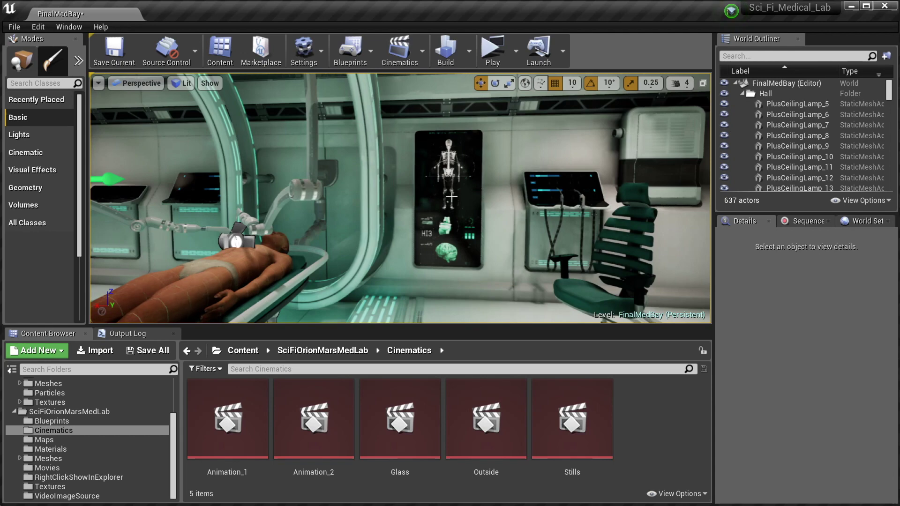
{"action": "right_click_drag", "start_coordinate": [449, 201], "coordinate": [474, 275]}
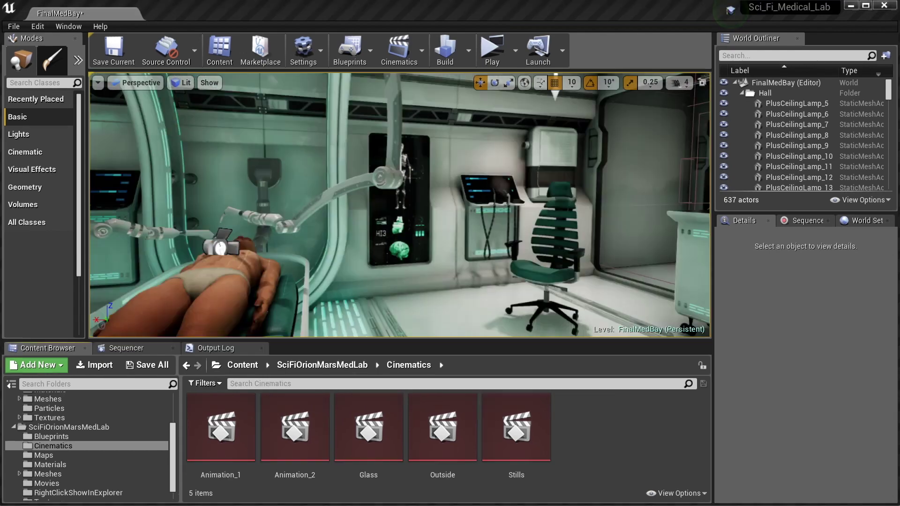
Name the new level sequence 'Test' and open it in Sequencer
{"action": "right_click", "coordinate": [581, 431]}
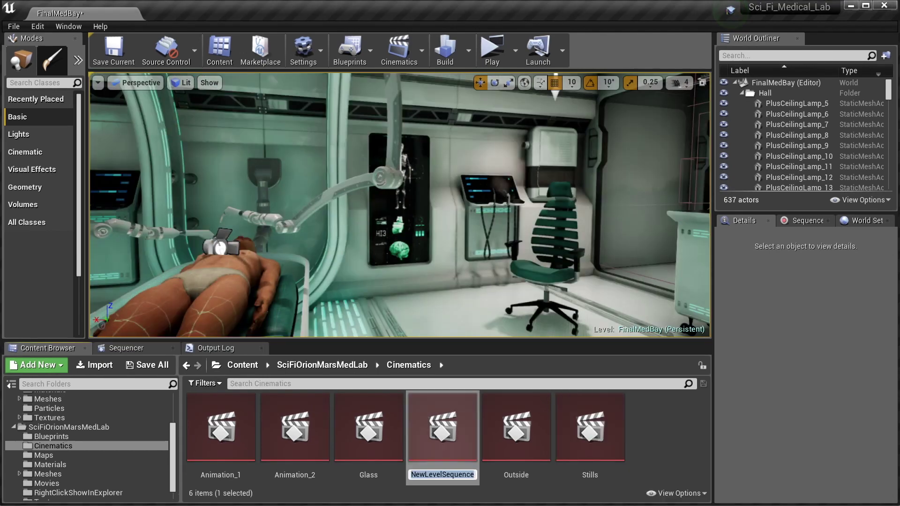
{"action": "type", "text": "Test"}
{"action": "key", "text": "Return"}
{"action": "double_click", "coordinate": [588, 432]}
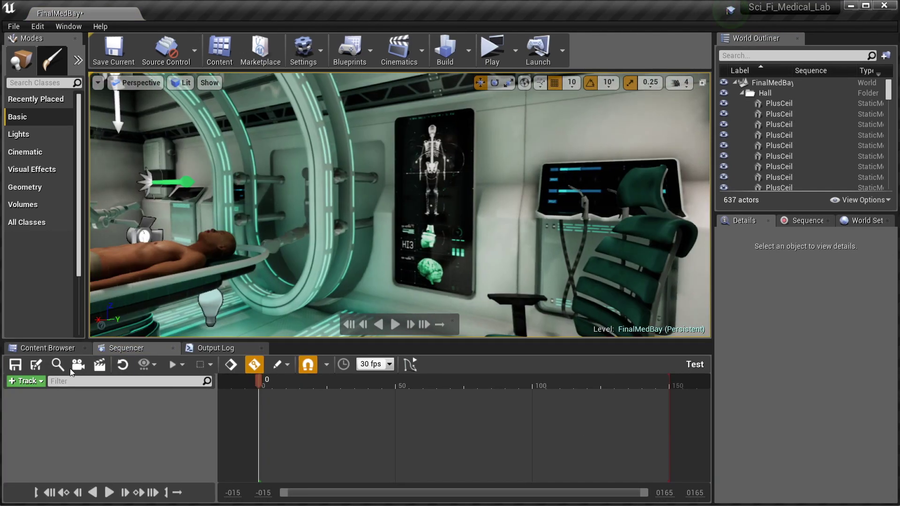
Add a Cine Camera and key its location and rotation at frames 0 and 300
{"action": "left_click", "coordinate": [78, 364]}
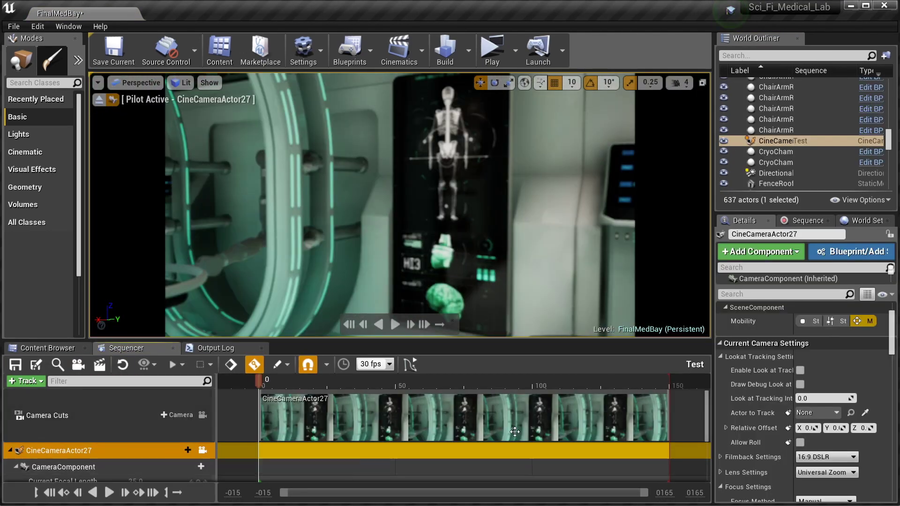
{"action": "double_click", "coordinate": [132, 465]}
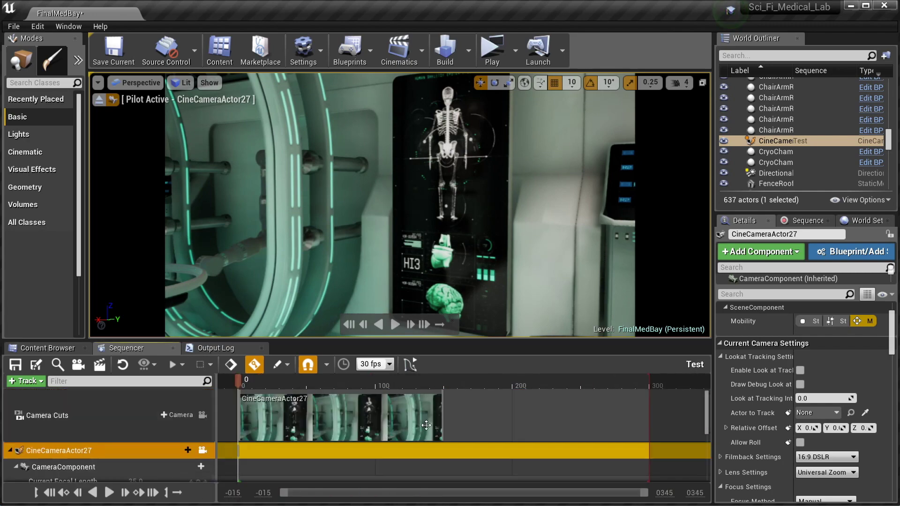
{"action": "left_click", "coordinate": [505, 444]}
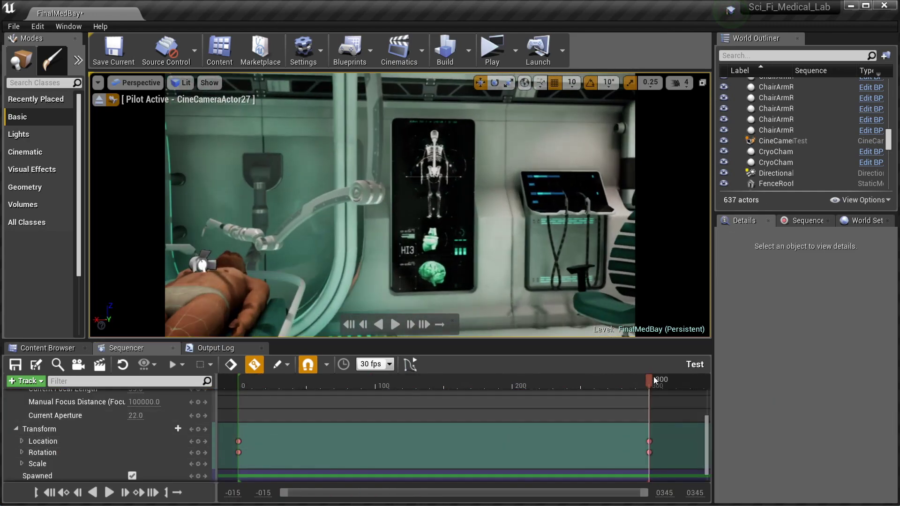
{"action": "left_click_drag", "start_coordinate": [649, 381], "coordinate": [649, 426]}
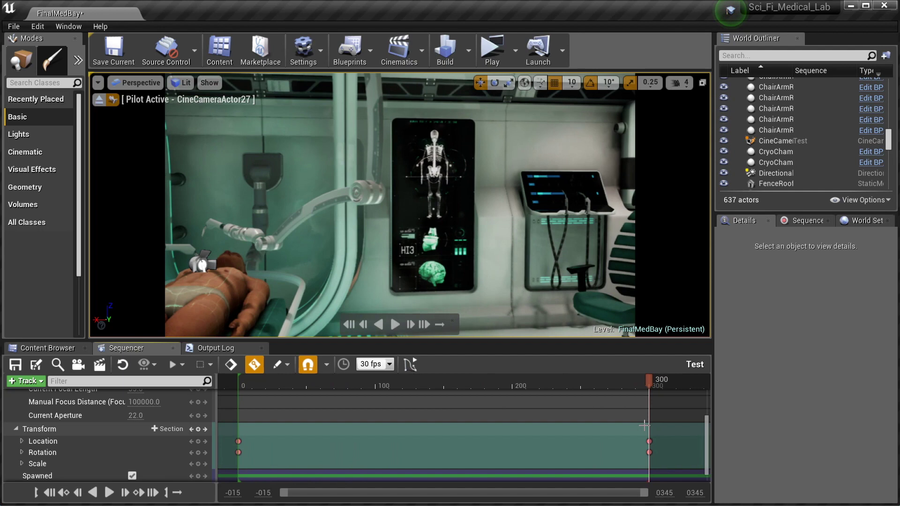
Render the Test sequence as a movie, saving the level and sequence first
{"action": "left_click", "coordinate": [101, 365]}
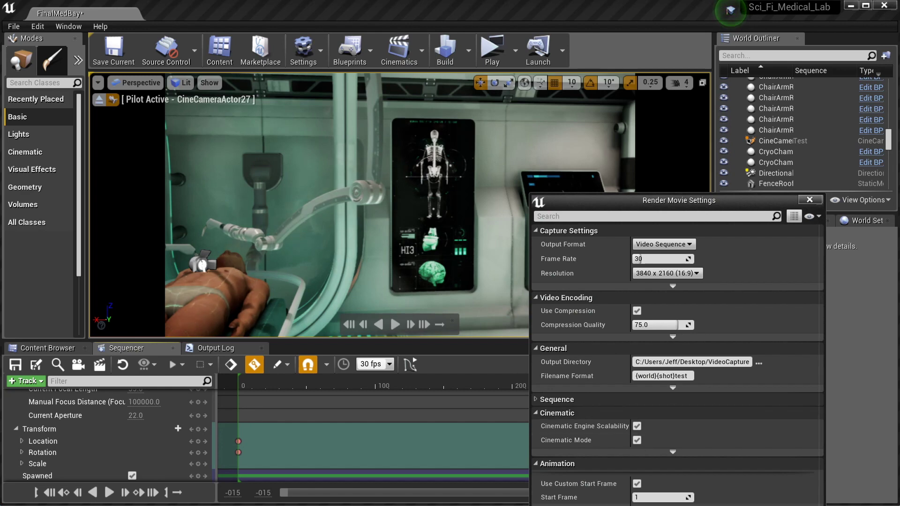
{"action": "left_click_drag", "start_coordinate": [712, 208], "coordinate": [619, 59]}
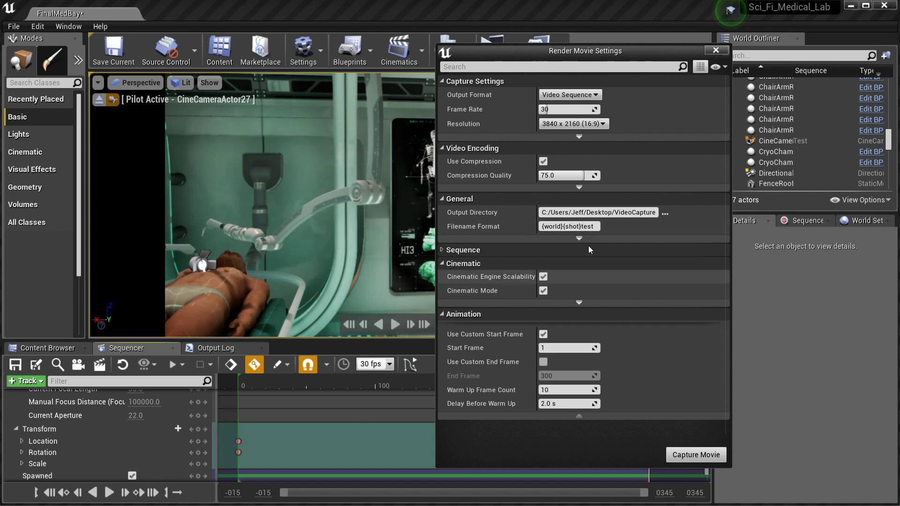
{"action": "left_click", "coordinate": [696, 454]}
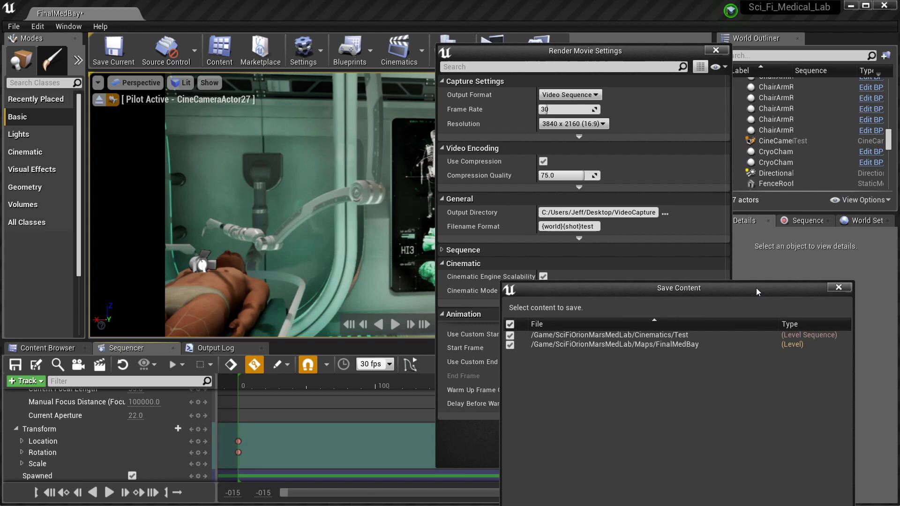
{"action": "left_click", "coordinate": [747, 437]}
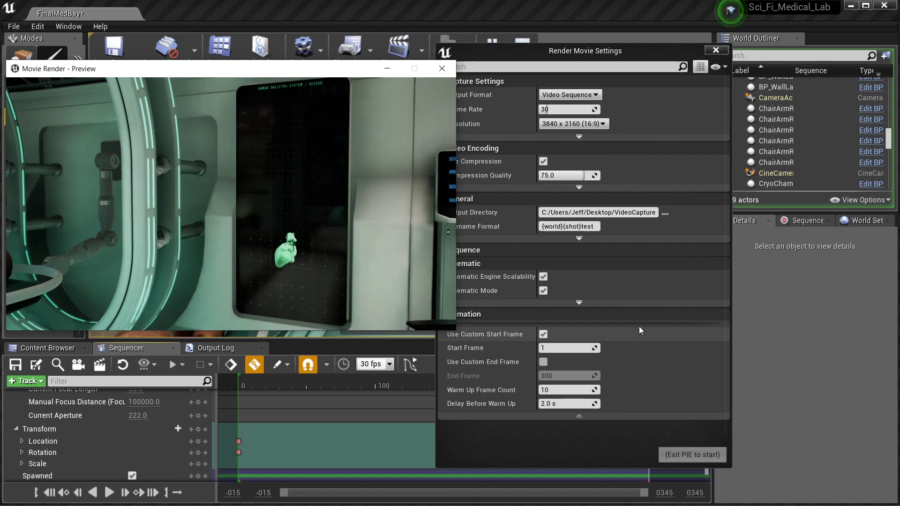
Close the render preview and view FinalMedBayTesttest.avi in VideoCapture as large icons
{"action": "left_click", "coordinate": [441, 69]}
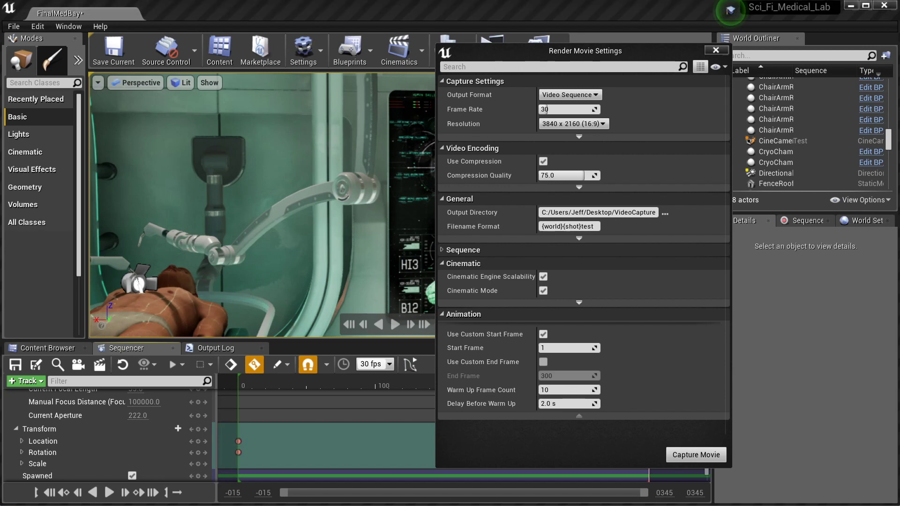
{"action": "key", "text": "alt+Tab"}
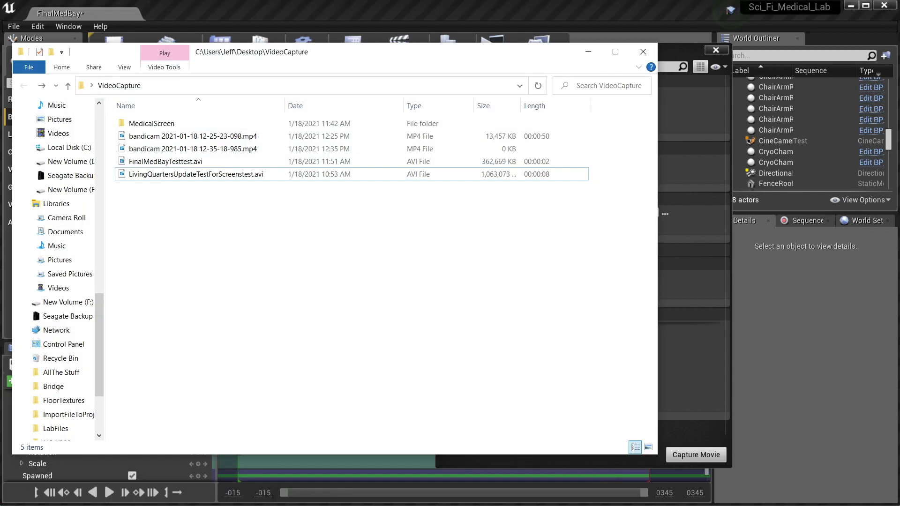
{"action": "left_click", "coordinate": [648, 447]}
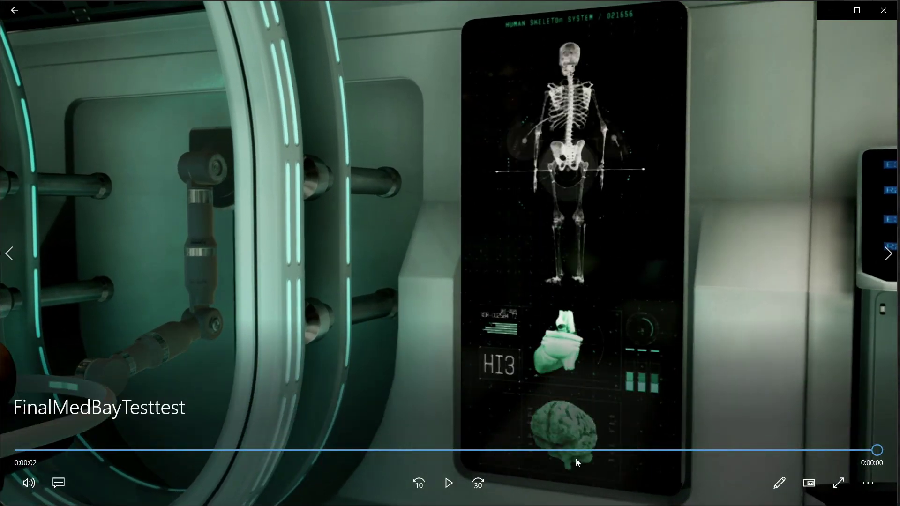
{"action": "left_click", "coordinate": [448, 487]}
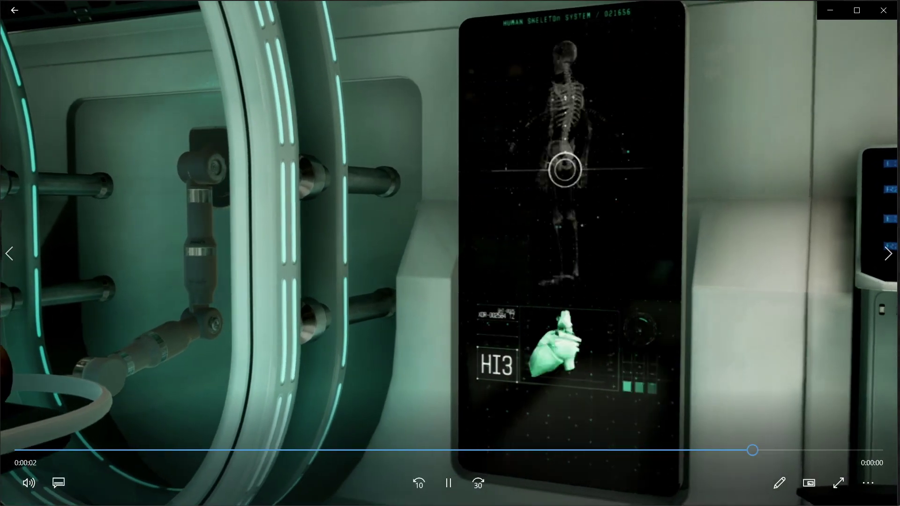
{"action": "left_click", "coordinate": [884, 11]}
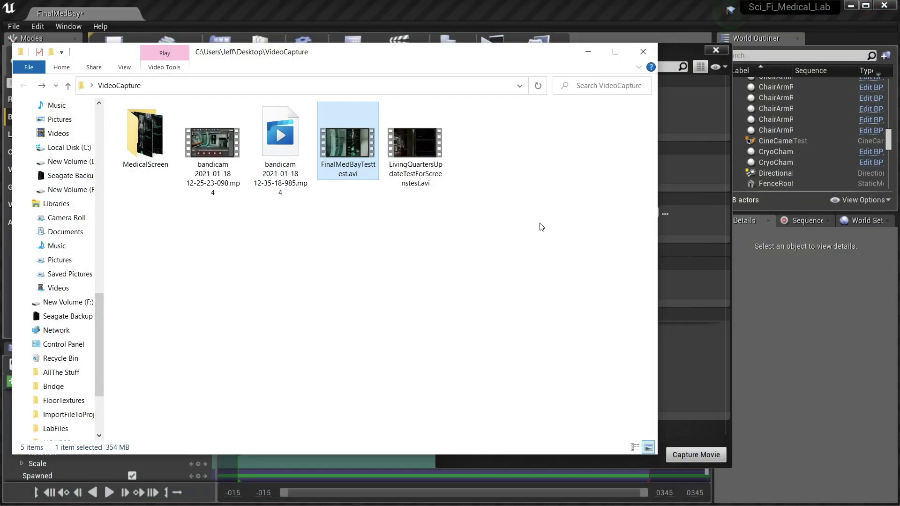
Back in the editor, reveal the Movies content folder in Windows Explorer
{"action": "left_click", "coordinate": [586, 51]}
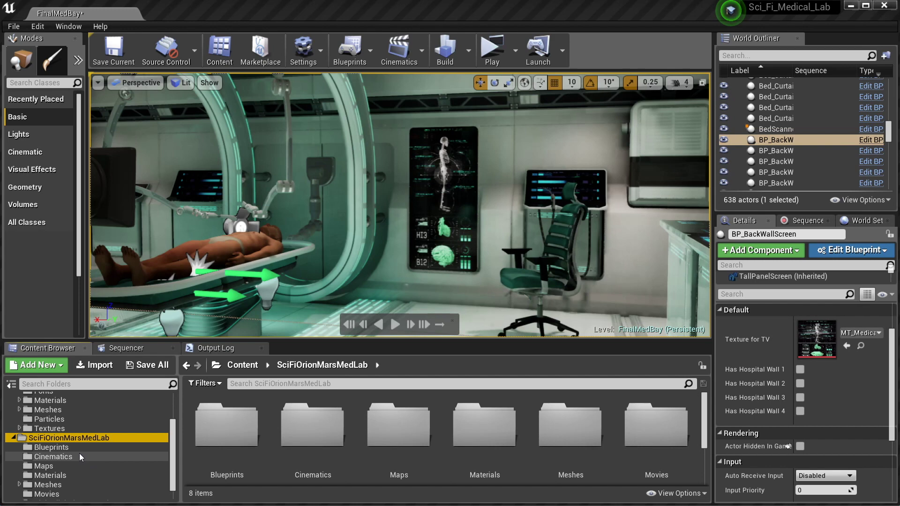
{"action": "scroll", "coordinate": [77, 454], "scroll_direction": "down", "scroll_amount": 1}
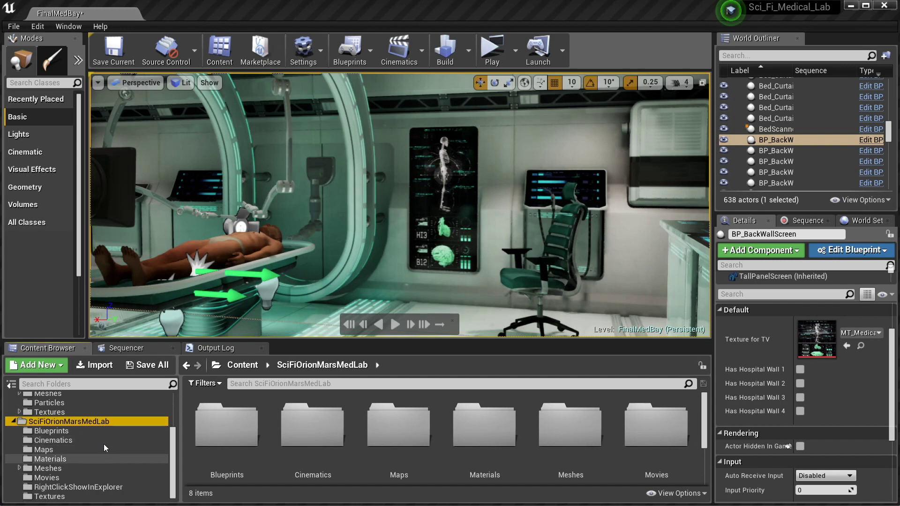
{"action": "left_click", "coordinate": [67, 478]}
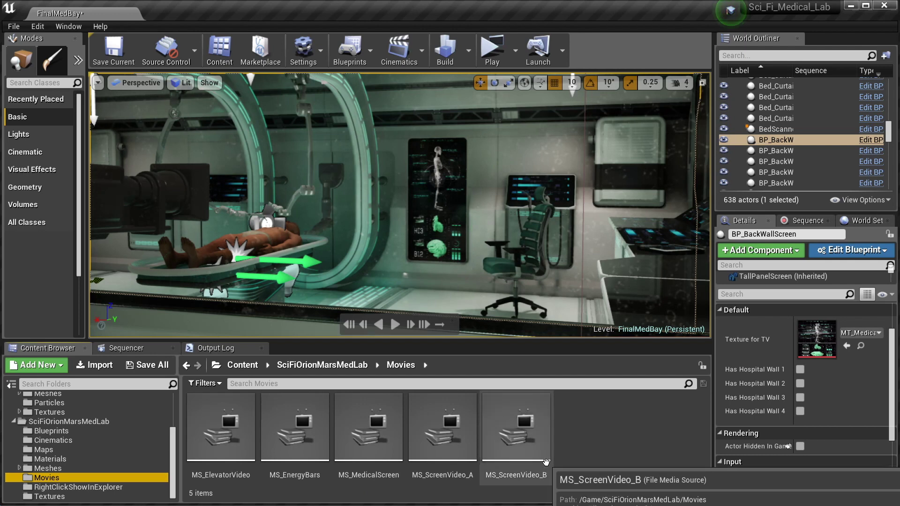
{"action": "right_click", "coordinate": [48, 477]}
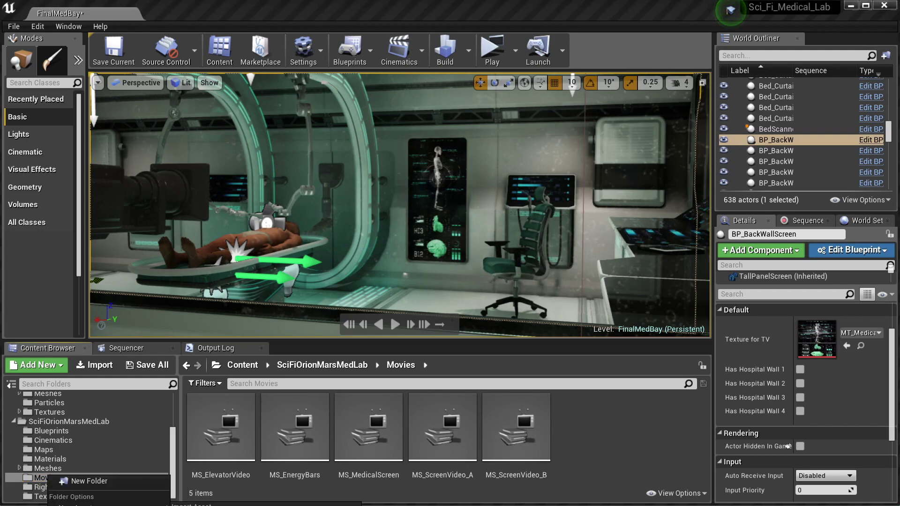
{"action": "left_click", "coordinate": [75, 503]}
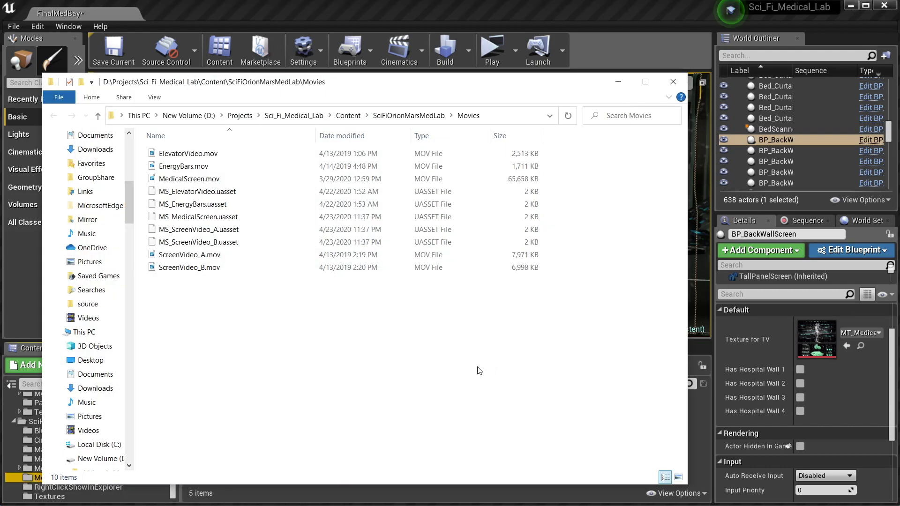
Inspect ElevatorVideo.mov in the Movies folder, then bring the VideoCapture window forward
{"action": "left_click", "coordinate": [174, 154]}
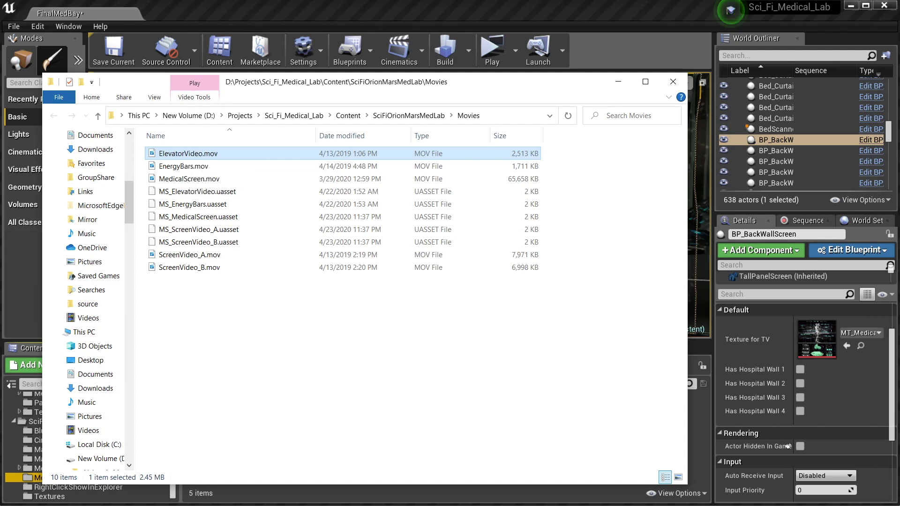
{"action": "left_click", "coordinate": [412, 364]}
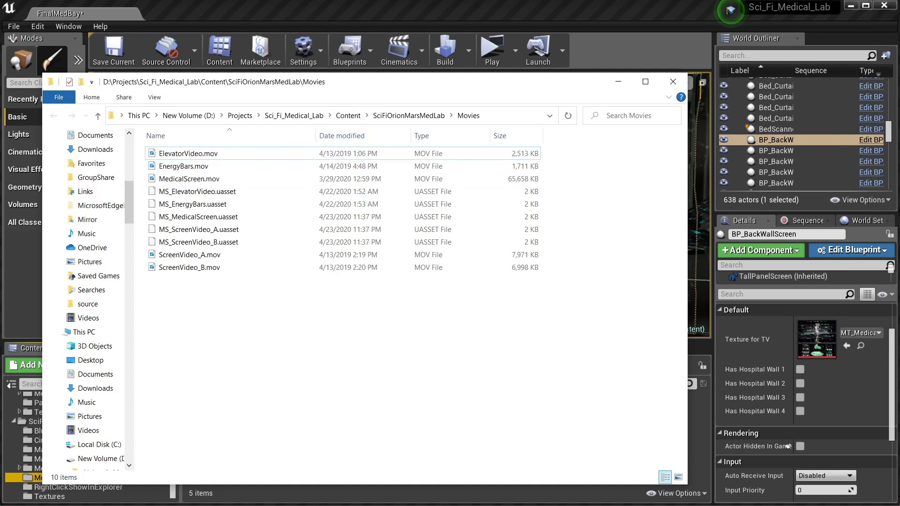
{"action": "key", "text": "alt+Tab"}
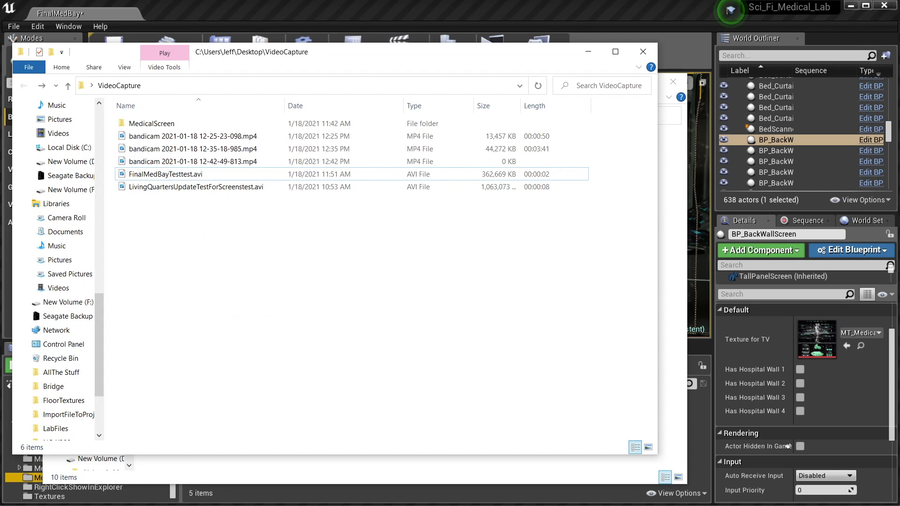
{"action": "left_click", "coordinate": [138, 125]}
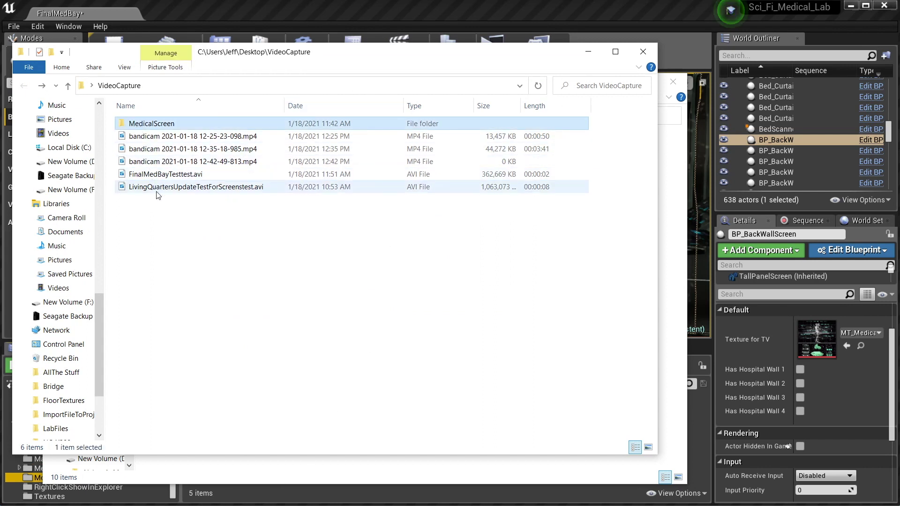
{"action": "double_click", "coordinate": [164, 125]}
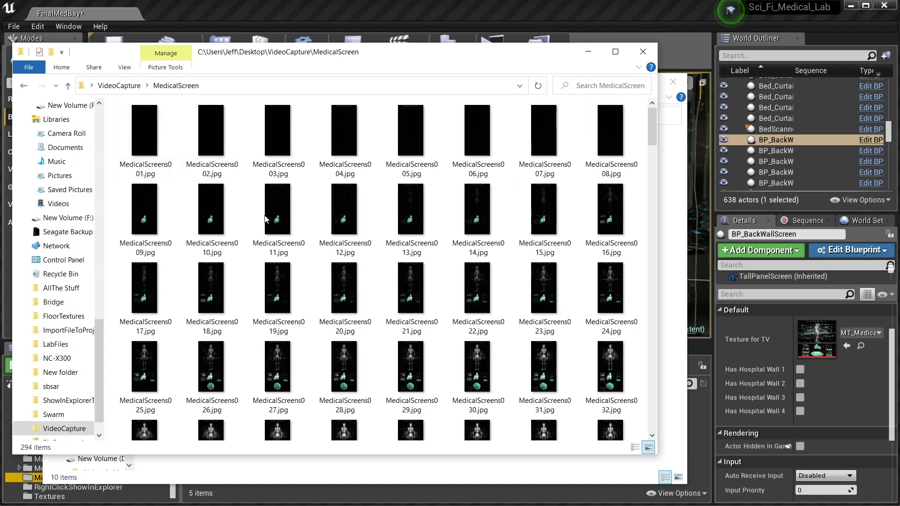
{"action": "scroll", "coordinate": [265, 219], "scroll_direction": "down", "scroll_amount": 15}
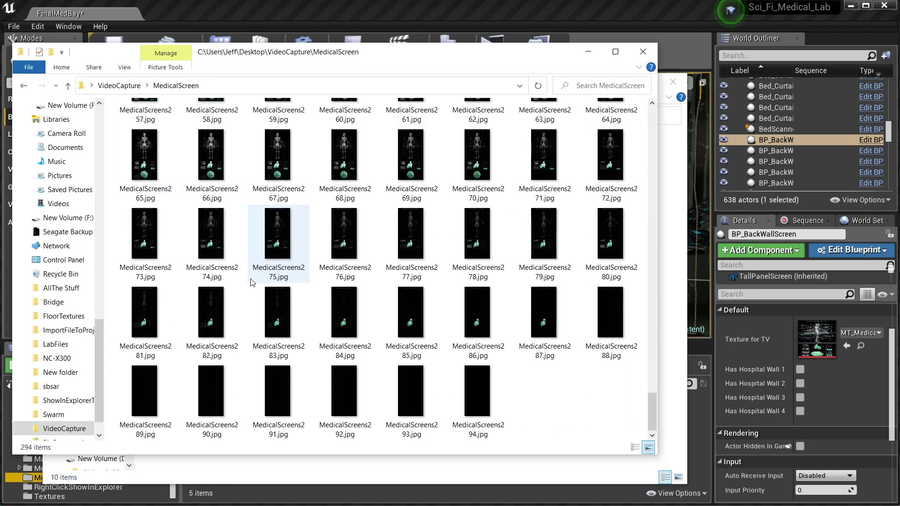
{"action": "left_click_drag", "start_coordinate": [652, 410], "coordinate": [660, 114]}
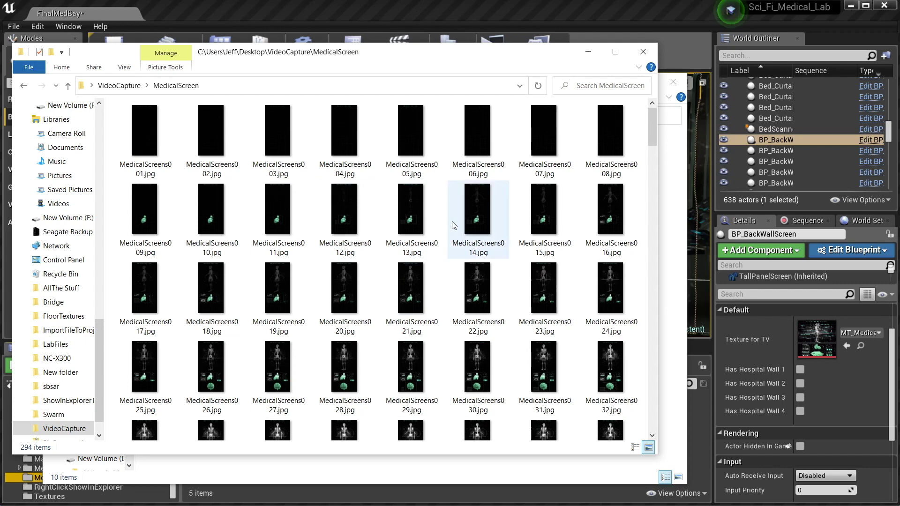
{"action": "mouse_move", "coordinate": [471, 239]}
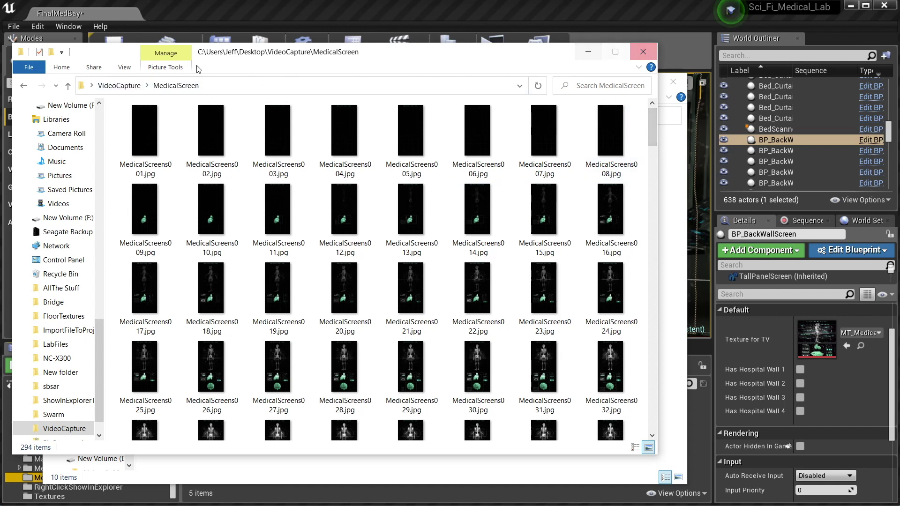
{"action": "left_click", "coordinate": [105, 86]}
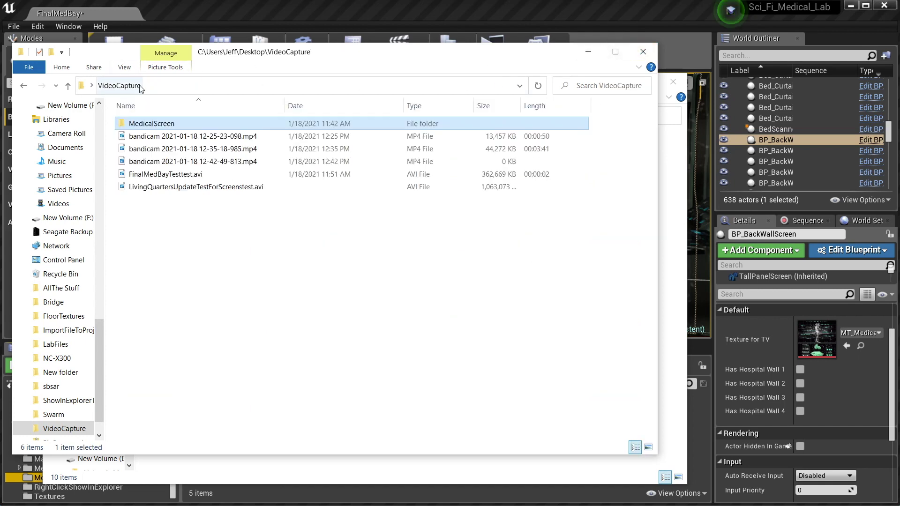
Close the VideoCapture and Movies Explorer windows and show SciFiOrionMarsMedLab's contents
{"action": "left_click", "coordinate": [640, 52]}
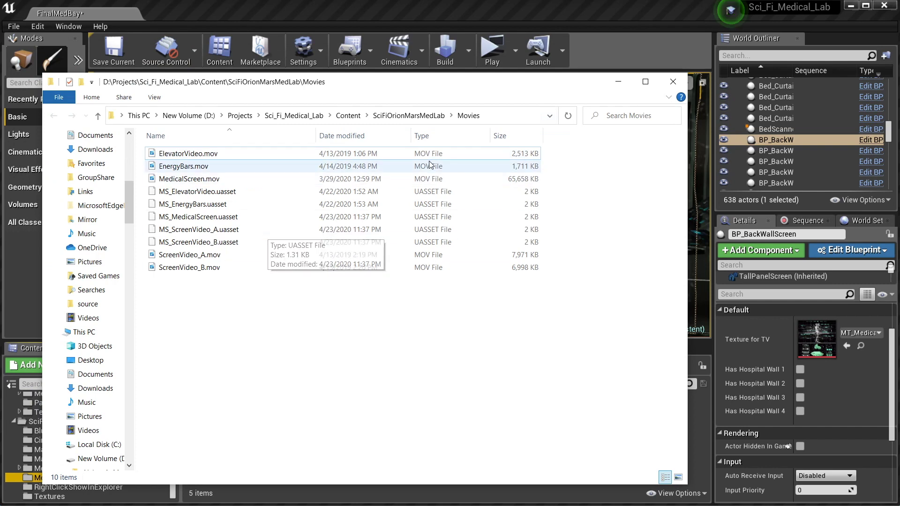
{"action": "left_click", "coordinate": [673, 83]}
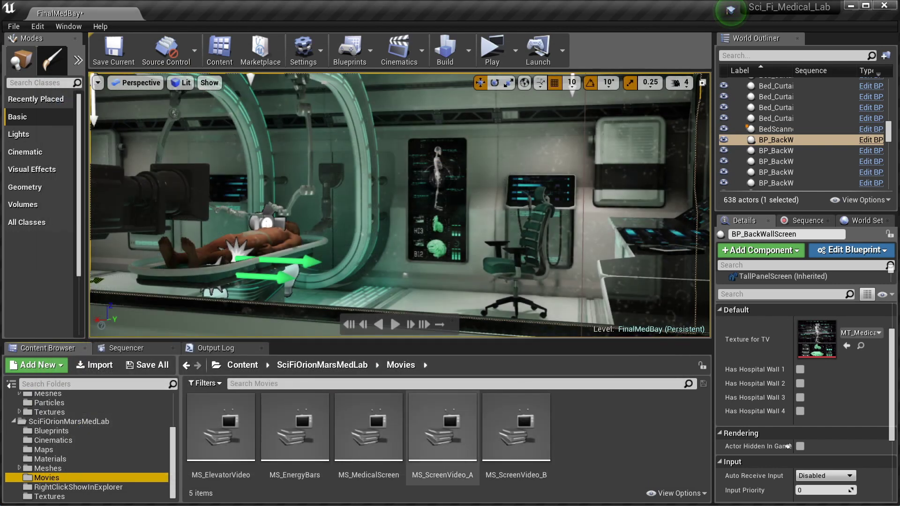
{"action": "left_click", "coordinate": [66, 421]}
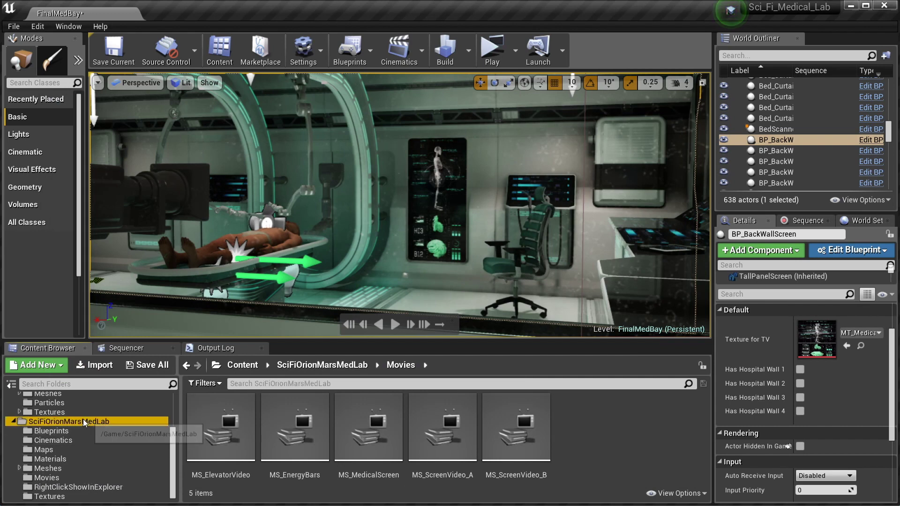
{"action": "scroll", "coordinate": [581, 438], "scroll_direction": "down", "scroll_amount": 2}
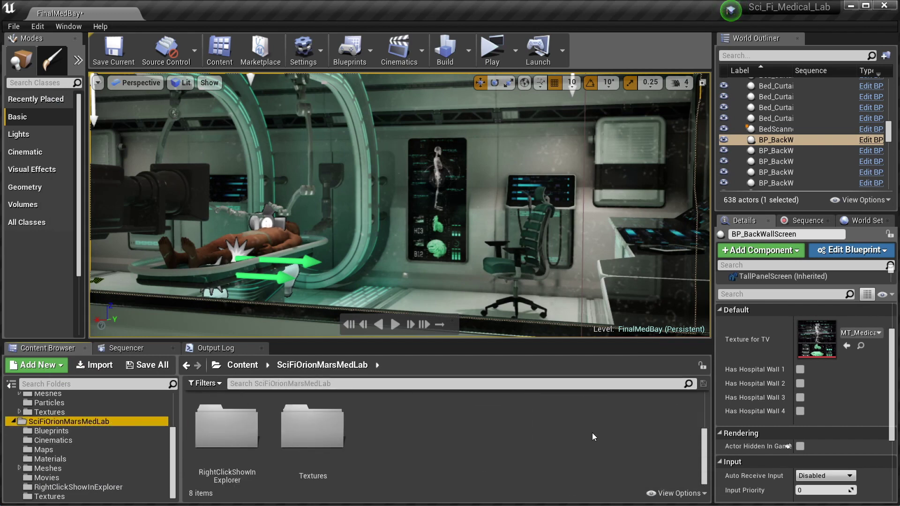
Create a new folder named VideoImageSource inside SciFiOrionMarsMedLab
{"action": "right_click", "coordinate": [418, 430]}
{"action": "left_click", "coordinate": [450, 445]}
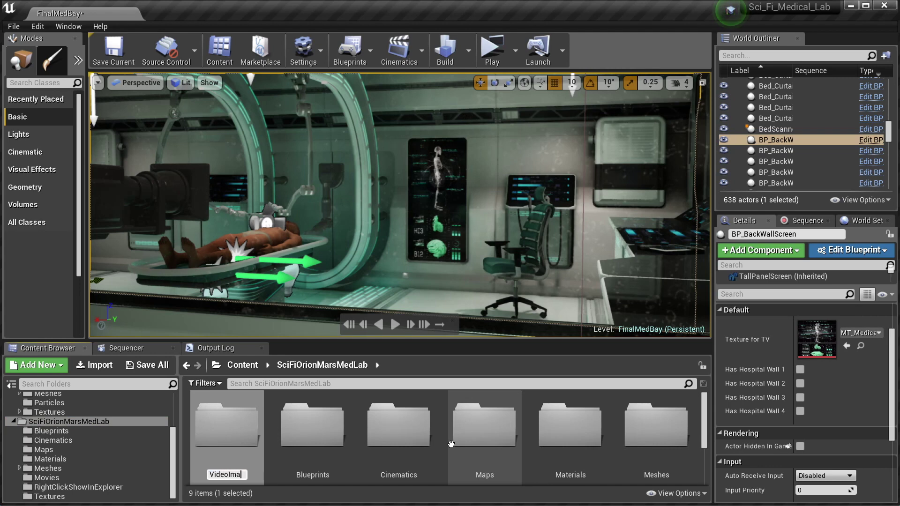
{"action": "type", "text": "VideoImage"}
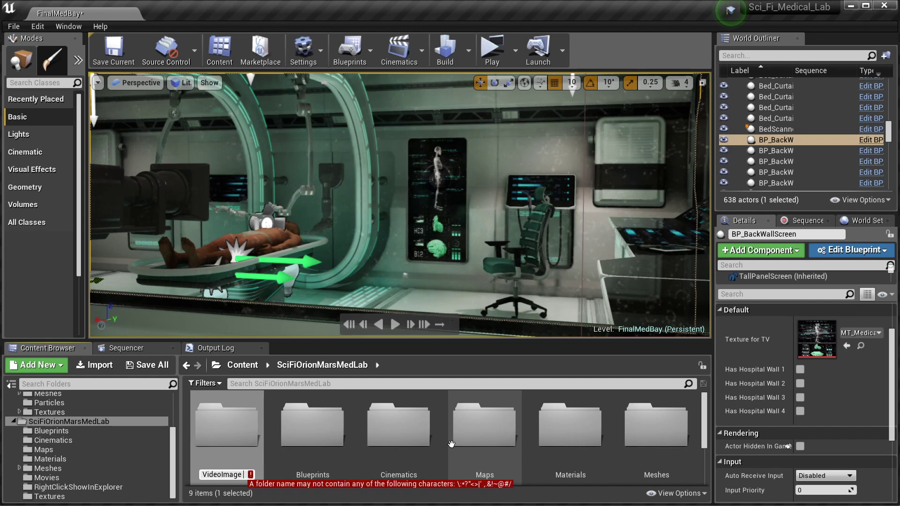
{"action": "key", "text": "BackSpace"}
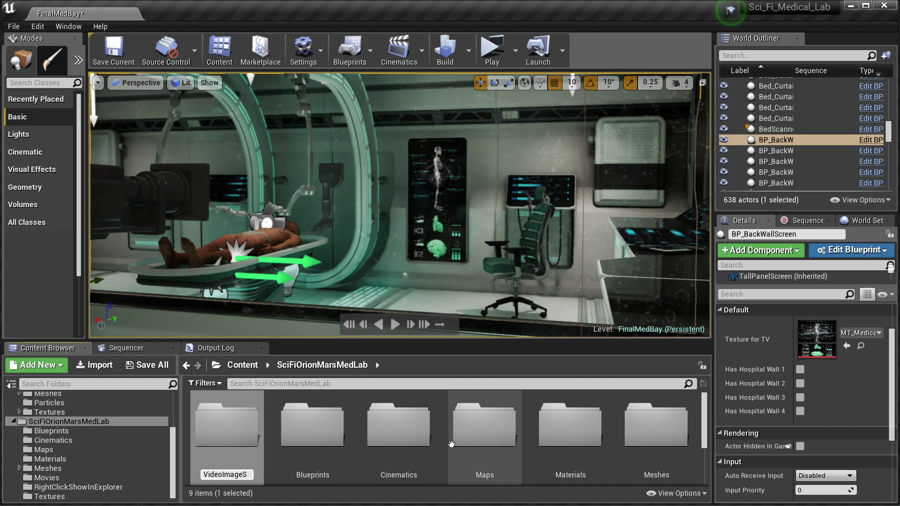
{"action": "type", "text": "Source"}
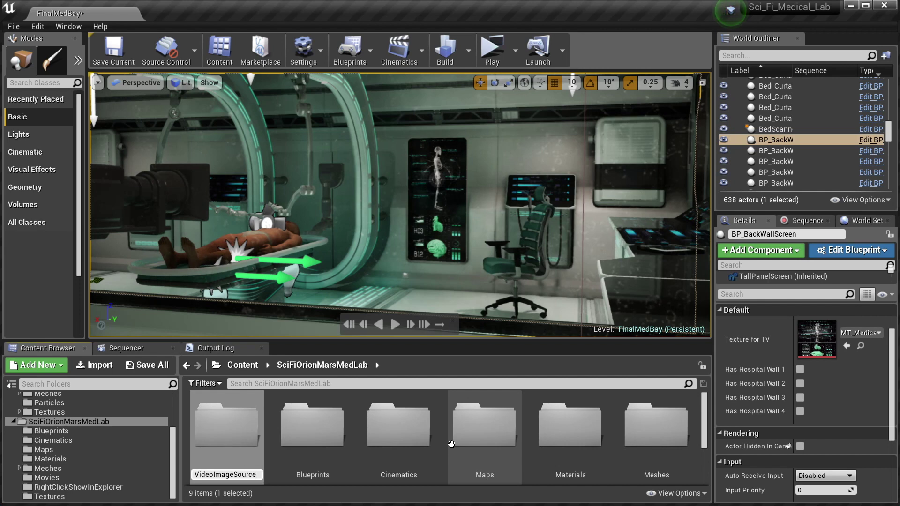
{"action": "key", "text": "Return"}
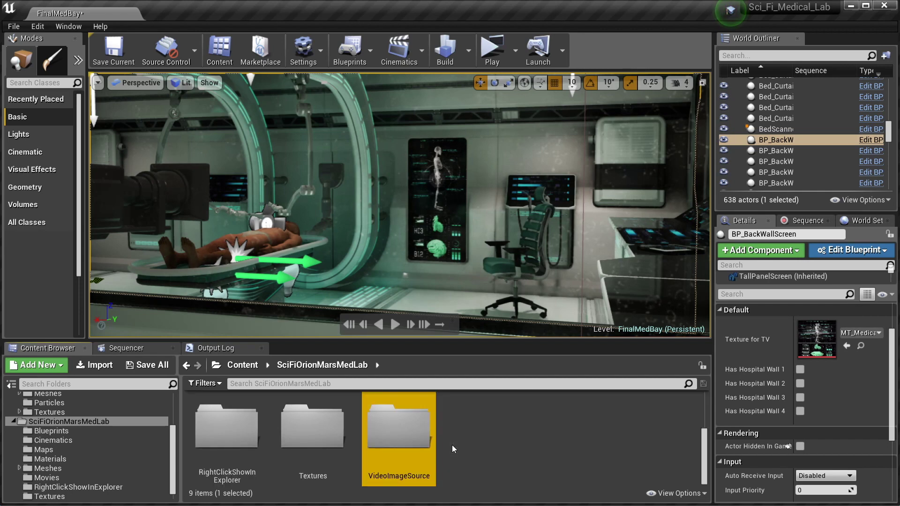
{"action": "left_click", "coordinate": [452, 445]}
Inside VideoImageSource, create an Img Media Source called MedicalImageSource and open it for editing
{"action": "double_click", "coordinate": [415, 439]}
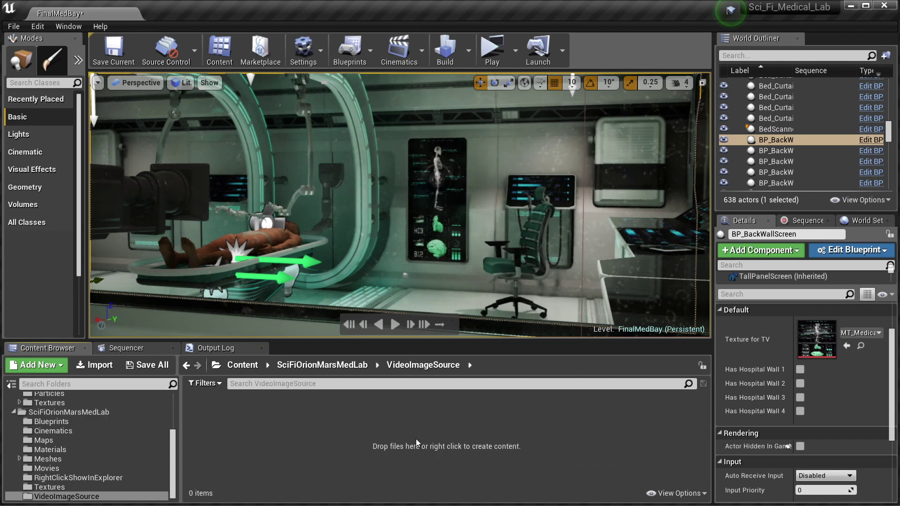
{"action": "right_click", "coordinate": [306, 430]}
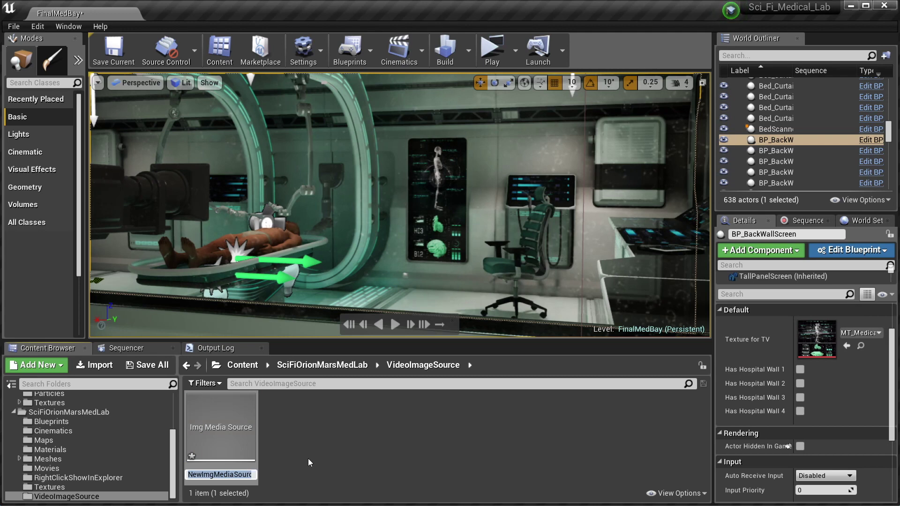
{"action": "type", "text": "Medi"}
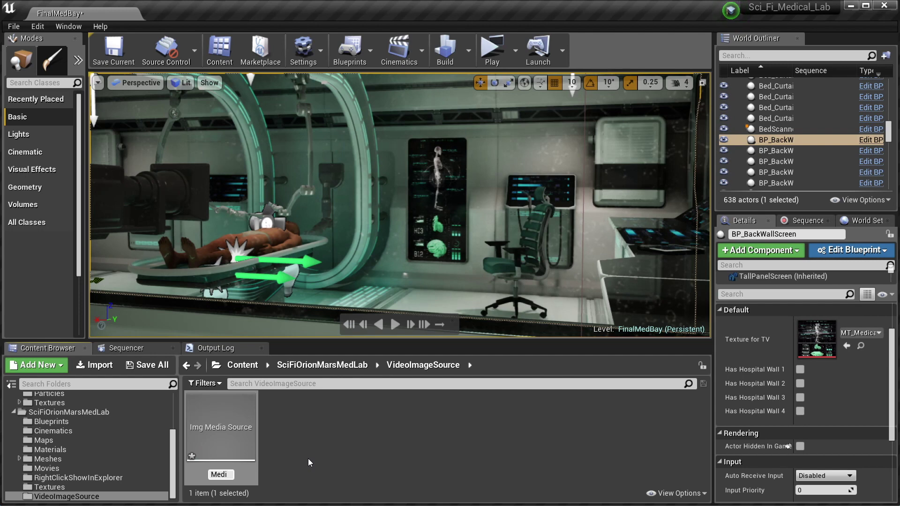
{"action": "type", "text": "calImage"}
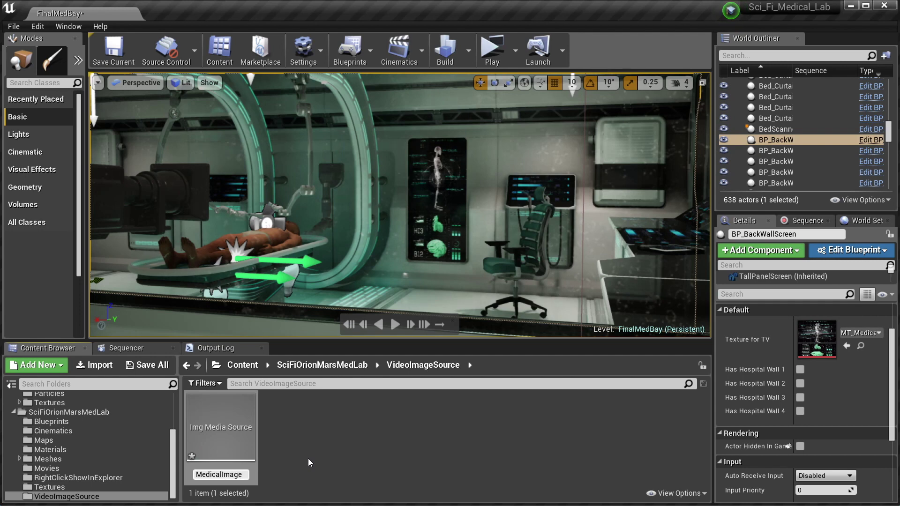
{"action": "type", "text": "Source"}
{"action": "key", "text": "Return"}
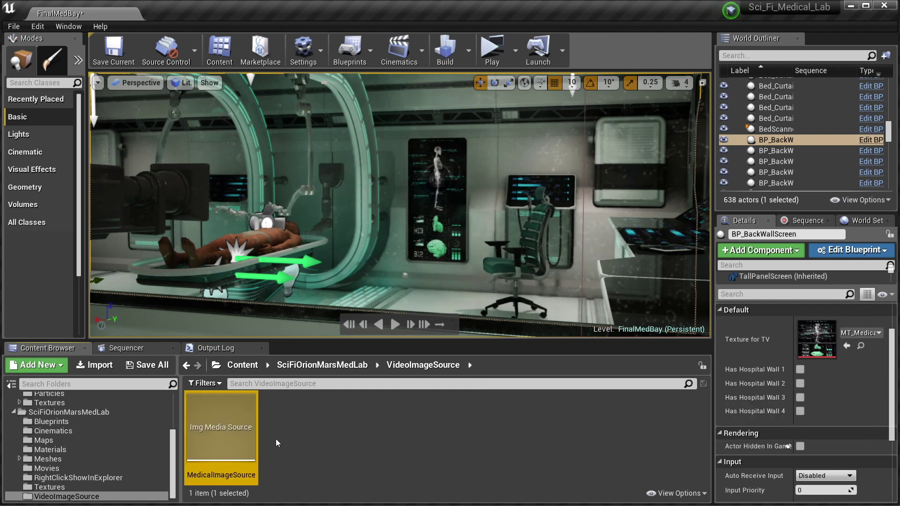
{"action": "double_click", "coordinate": [232, 426]}
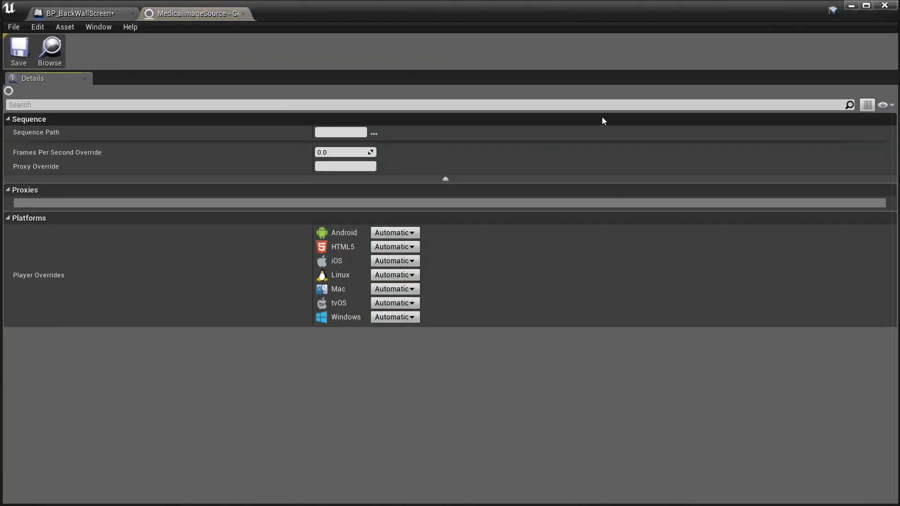
Set the Sequence Path to the desktop MedicalScreen JPG folder, save, and close the editor
{"action": "left_click", "coordinate": [374, 134]}
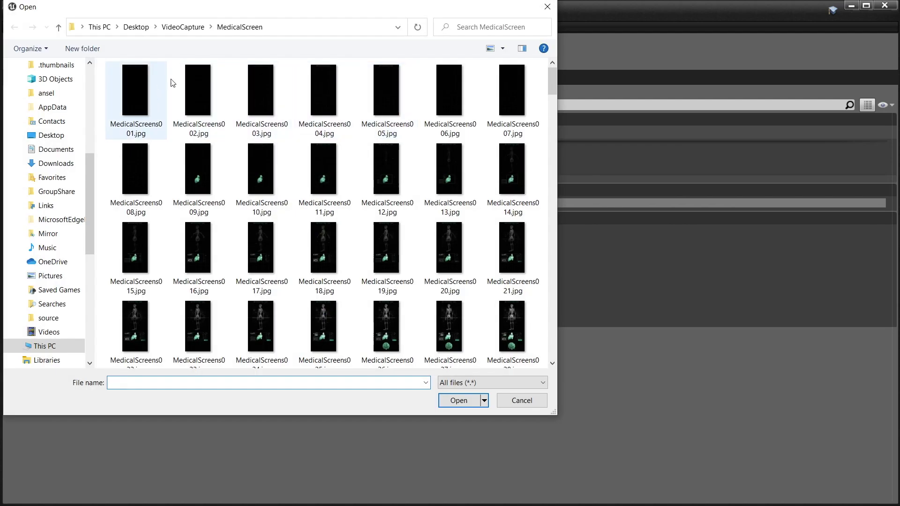
{"action": "left_click", "coordinate": [181, 27]}
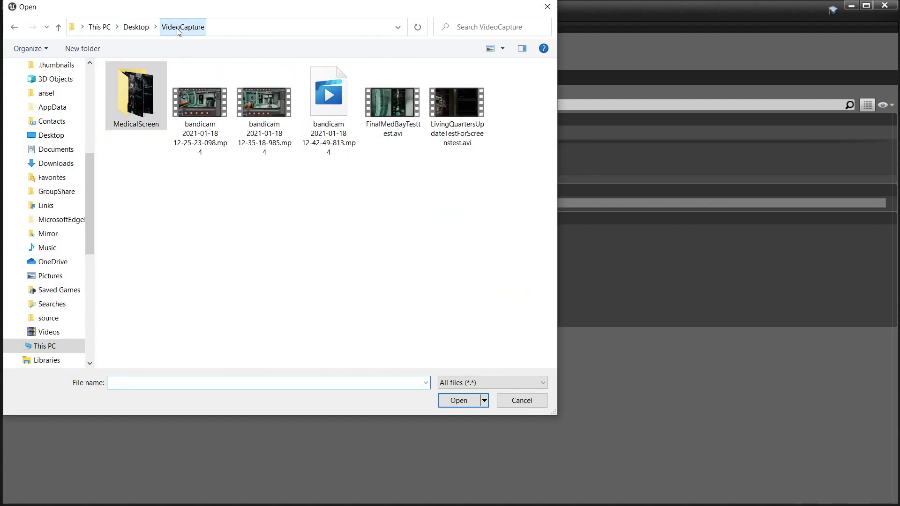
{"action": "double_click", "coordinate": [135, 104]}
{"action": "double_click", "coordinate": [136, 97]}
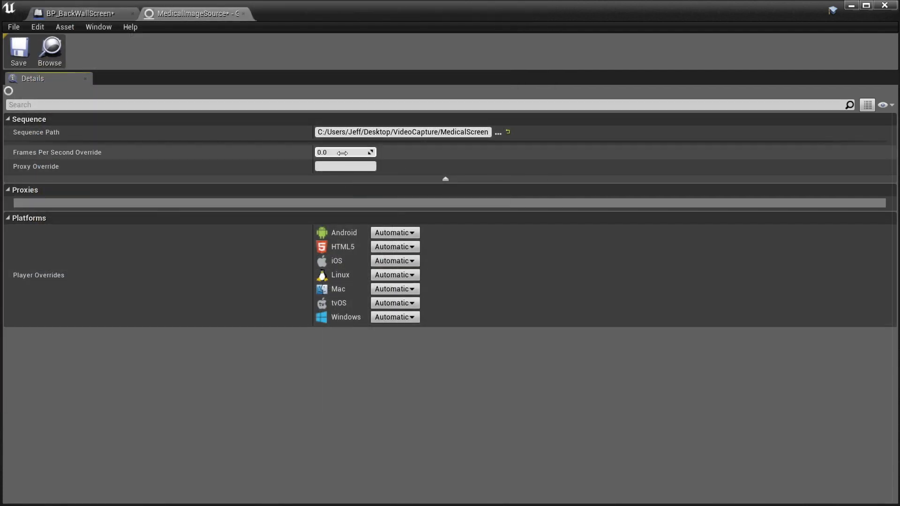
{"action": "left_click", "coordinate": [21, 51]}
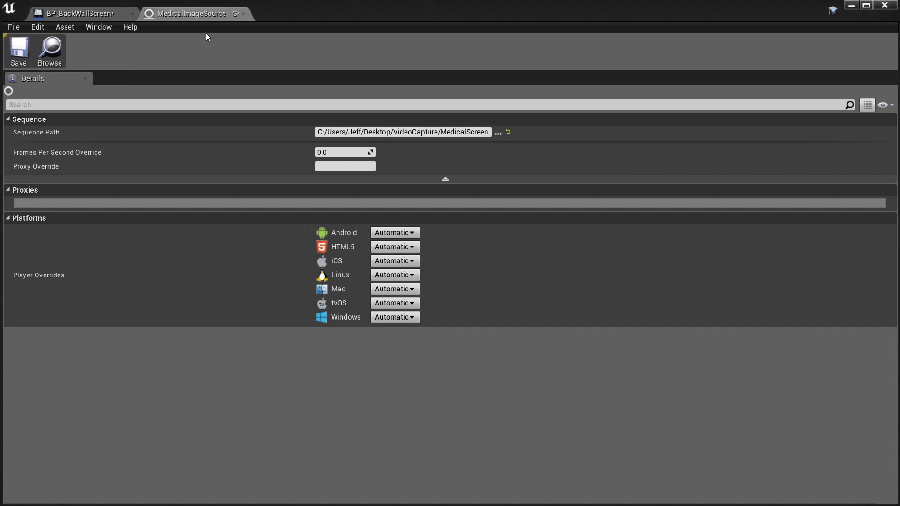
{"action": "left_click", "coordinate": [243, 15]}
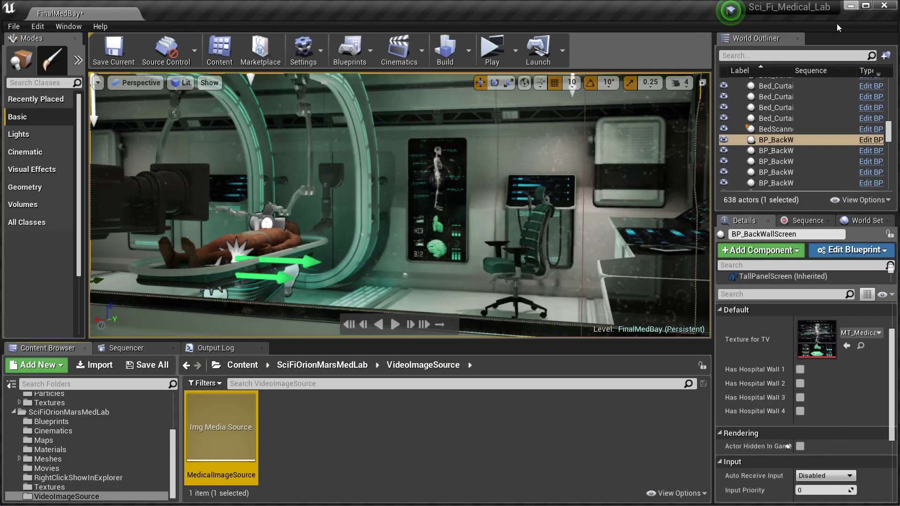
Open BP_BackWallScreen from Blueprints and review its viewport, construction script and event graph
{"action": "left_click", "coordinate": [377, 451]}
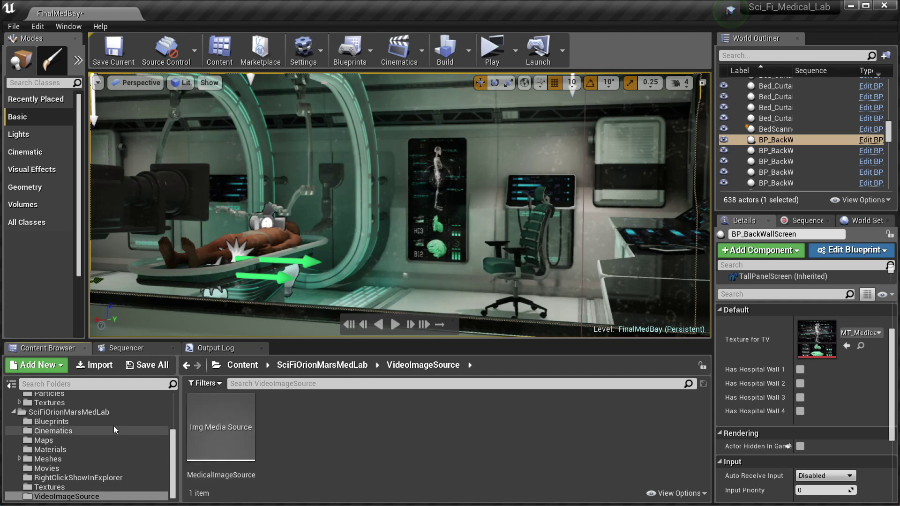
{"action": "scroll", "coordinate": [125, 427], "scroll_direction": "up", "scroll_amount": 3}
{"action": "scroll", "coordinate": [123, 423], "scroll_direction": "down", "scroll_amount": 3}
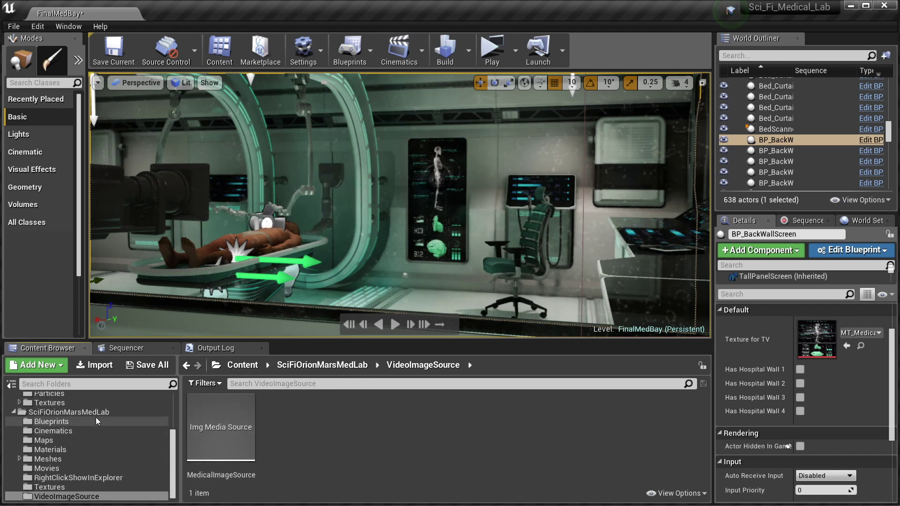
{"action": "left_click", "coordinate": [95, 419]}
{"action": "double_click", "coordinate": [246, 426]}
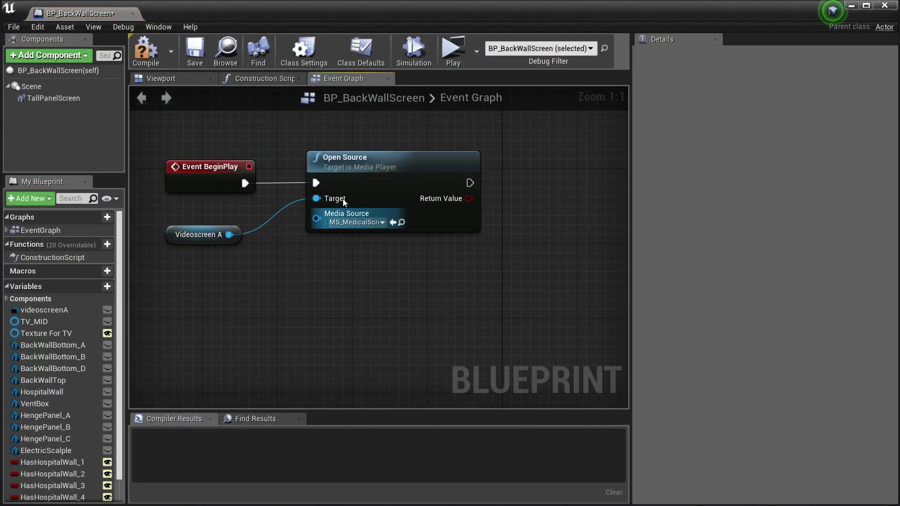
{"action": "left_click", "coordinate": [180, 80]}
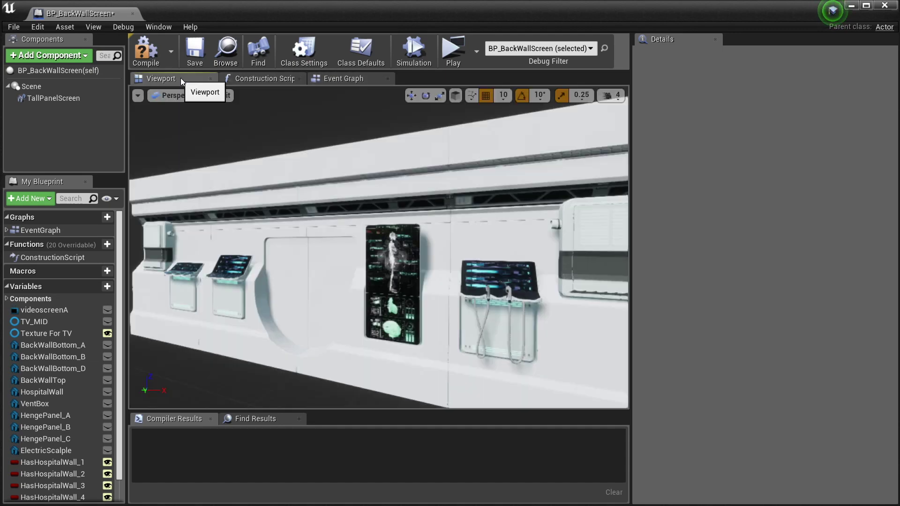
{"action": "left_click", "coordinate": [256, 80]}
{"action": "left_click", "coordinate": [344, 79]}
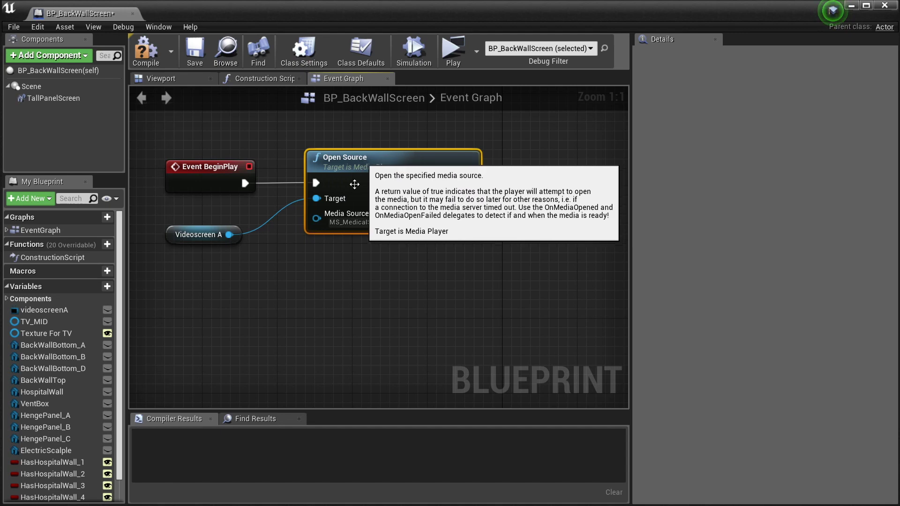
Set Open Source's Media Source to MedicalImageSource, compile, save, and minimize the Blueprint editor
{"action": "left_click", "coordinate": [376, 223]}
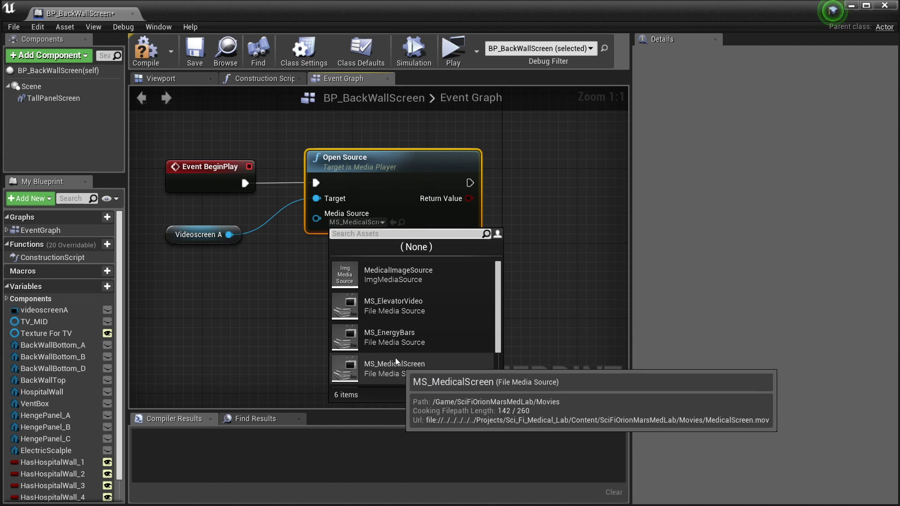
{"action": "left_click", "coordinate": [388, 276]}
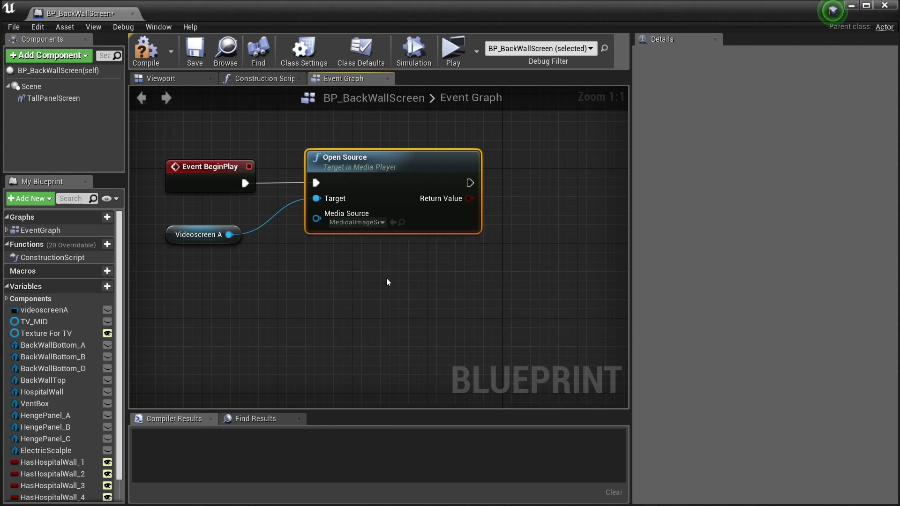
{"action": "left_click", "coordinate": [143, 61]}
{"action": "left_click", "coordinate": [189, 52]}
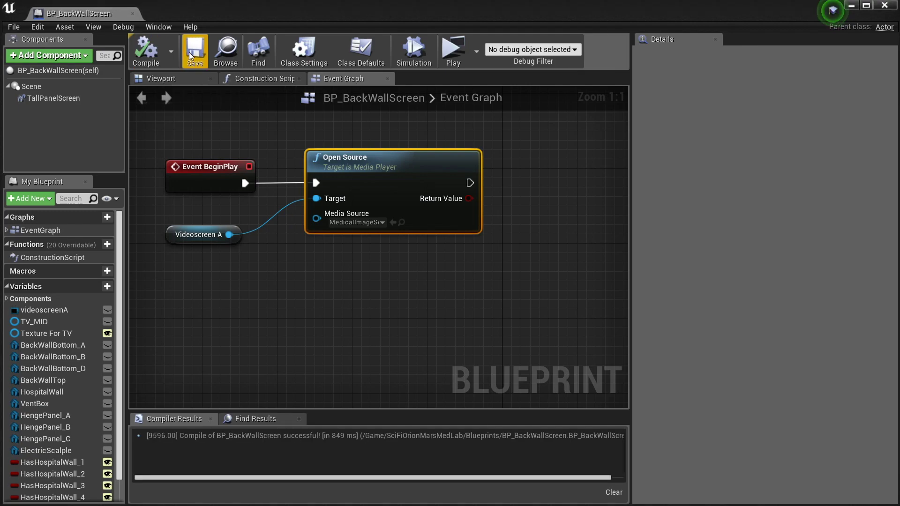
{"action": "left_click", "coordinate": [850, 6]}
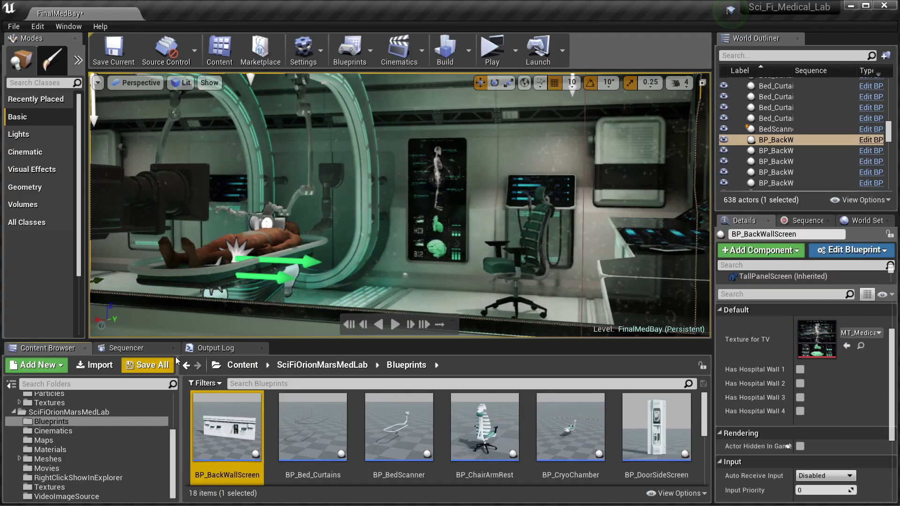
Capture the Test sequence to video via Render Movie, saving content when prompted
{"action": "left_click", "coordinate": [126, 348]}
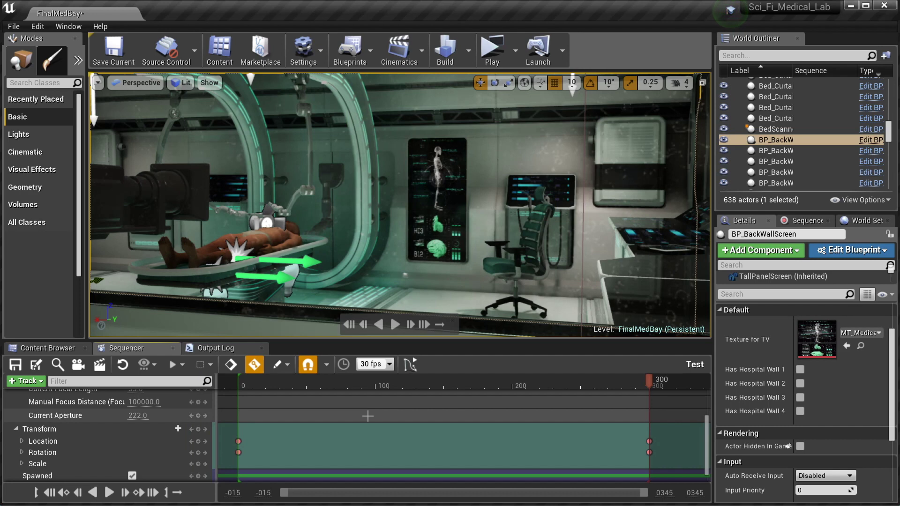
{"action": "left_click", "coordinate": [98, 365]}
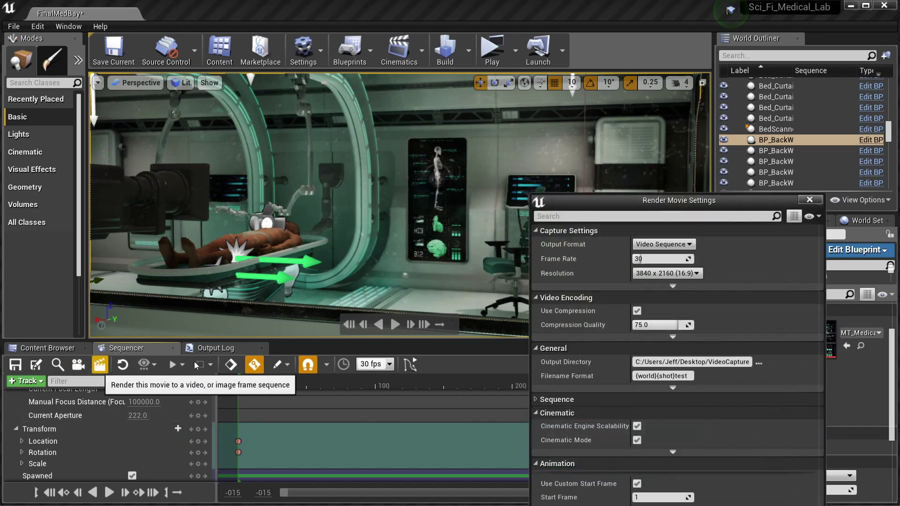
{"action": "left_click_drag", "start_coordinate": [640, 202], "coordinate": [492, 44]}
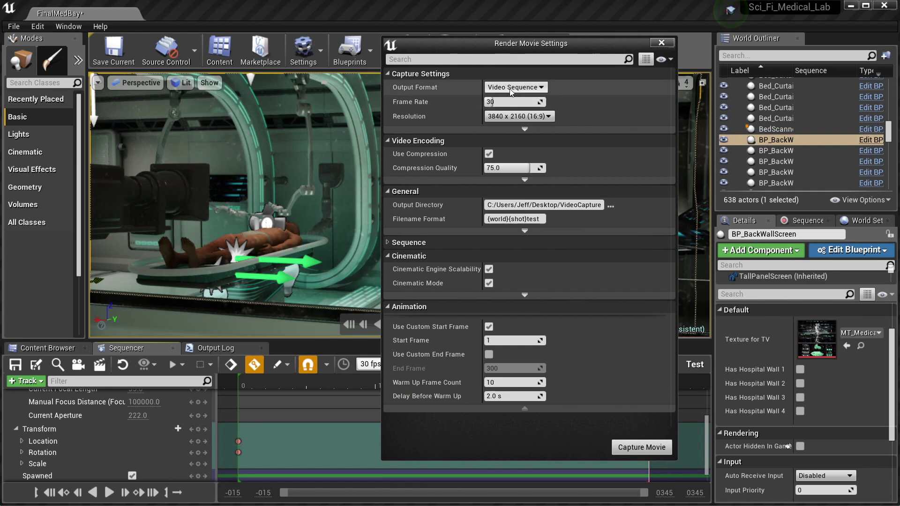
{"action": "left_click", "coordinate": [649, 447]}
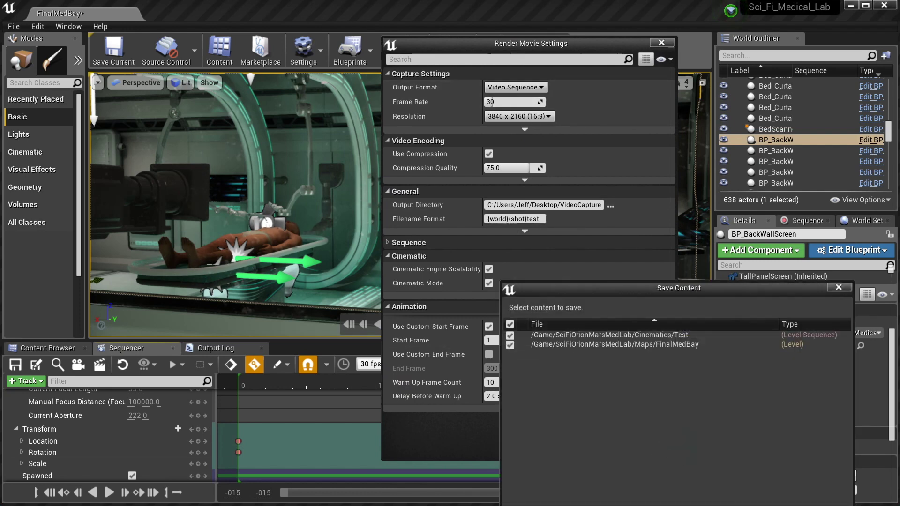
{"action": "left_click", "coordinate": [783, 398]}
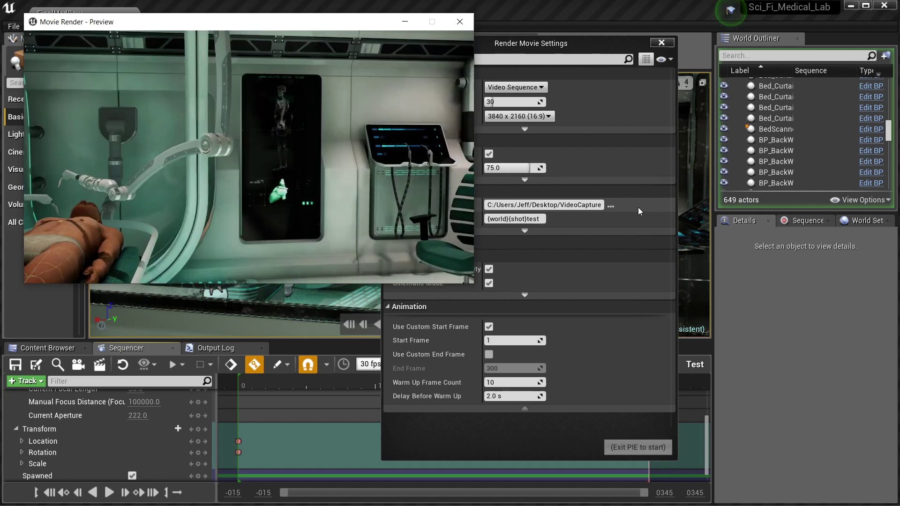
Close the render preview and play FinalMedBayTesttest.avi from the VideoCapture folder
{"action": "left_click", "coordinate": [661, 43]}
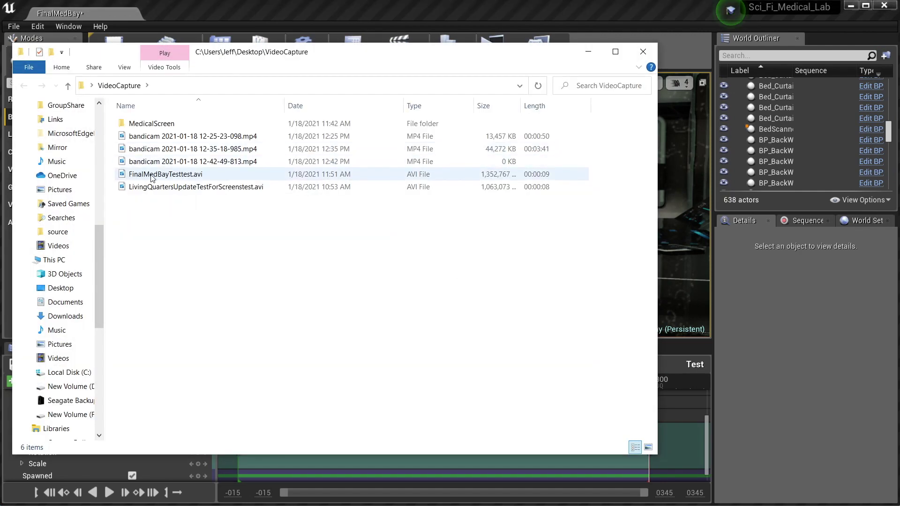
{"action": "left_click", "coordinate": [151, 175]}
{"action": "double_click", "coordinate": [152, 176]}
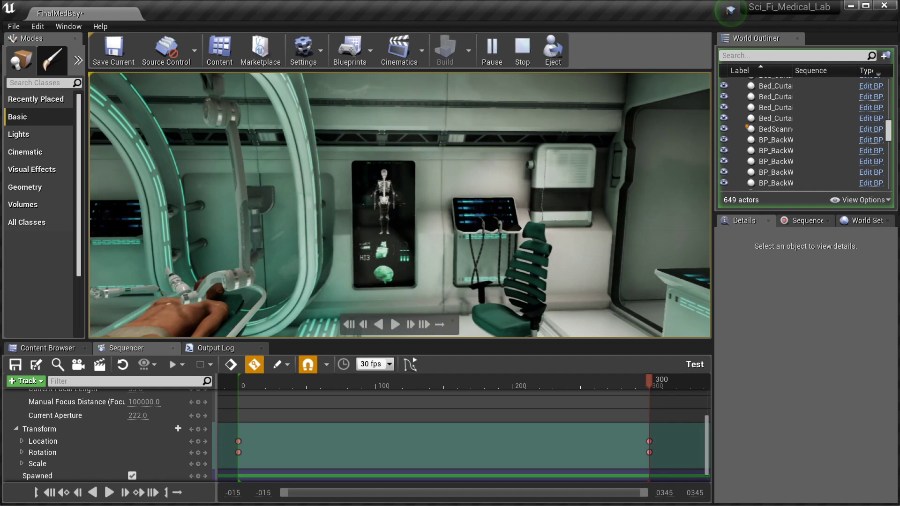
Stop the play session and move the viewport camera toward the back-wall medical screen
{"action": "key", "text": "Escape"}
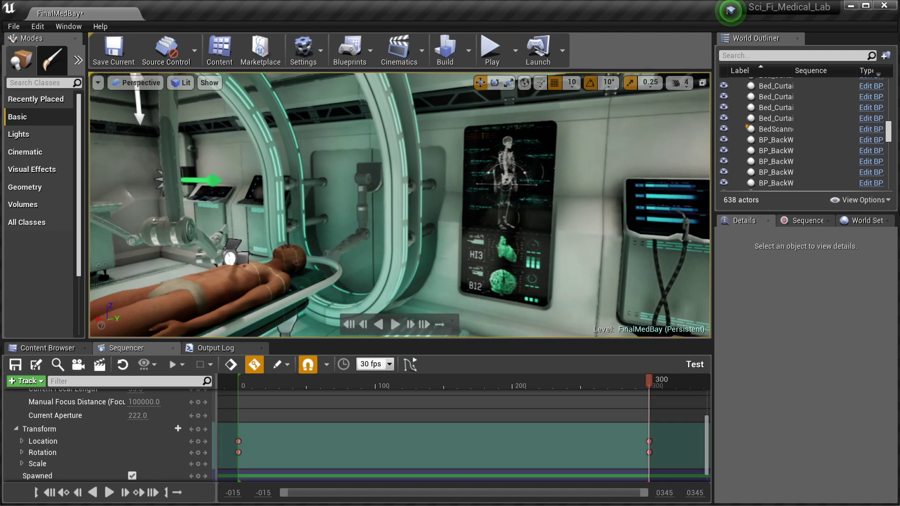
{"action": "middle_click_drag", "start_coordinate": [558, 246], "coordinate": [578, 246]}
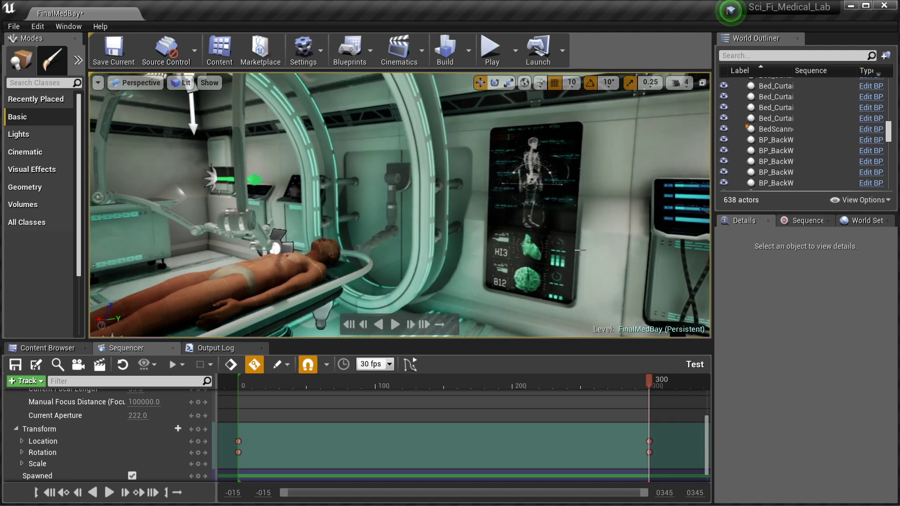